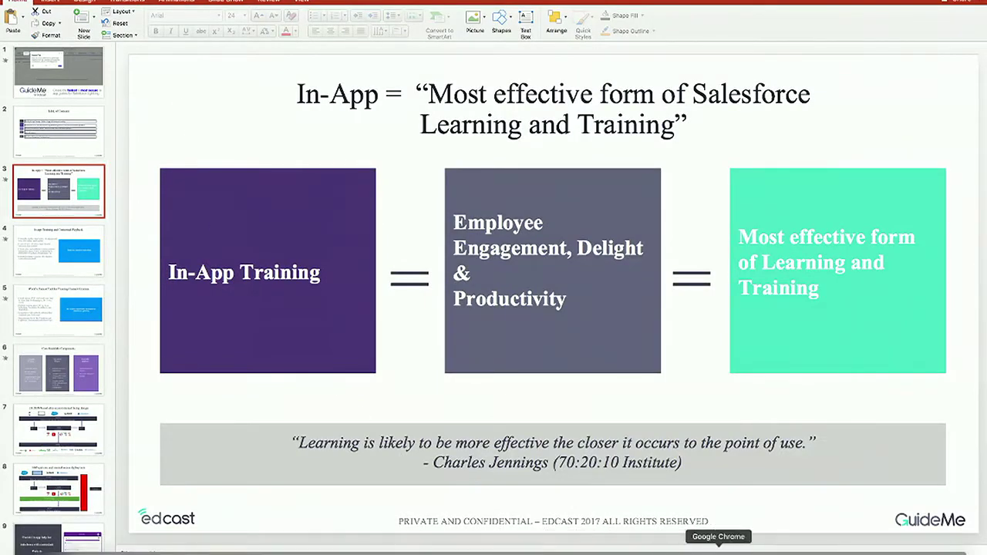
Step: Switch from PowerPoint to the browser showing the GuideMe DF17 V1 deck in Google Slides
click(717, 549)
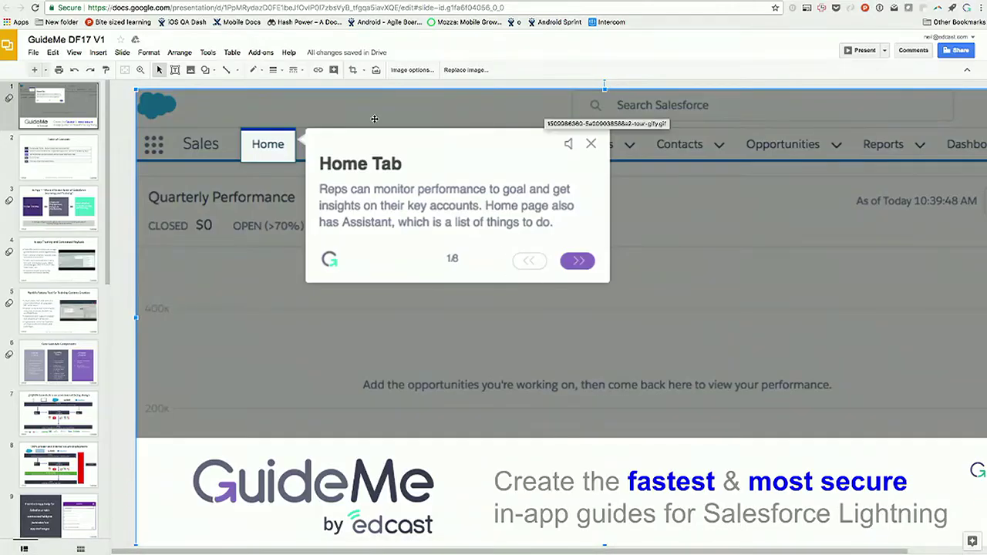
Step: Reload Salesforce Home, search the GuideMe library for 'poll' and play the Chatter polls guide
key(ctrl+Tab)
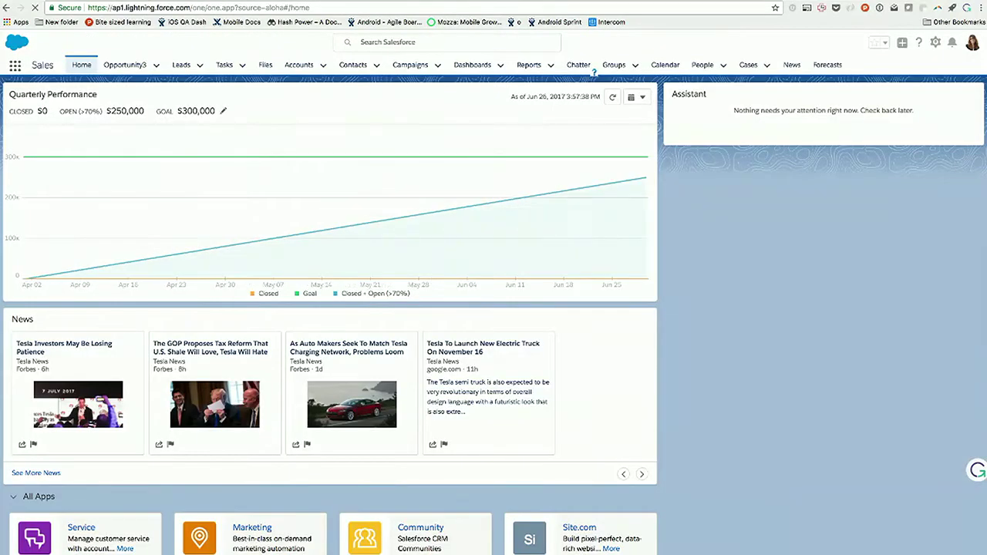
key(super+r)
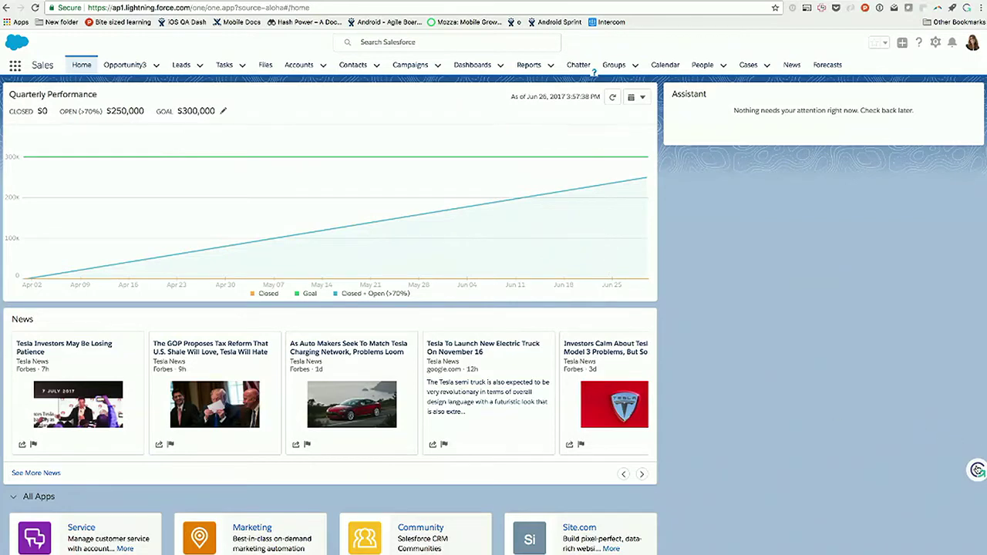
click(977, 471)
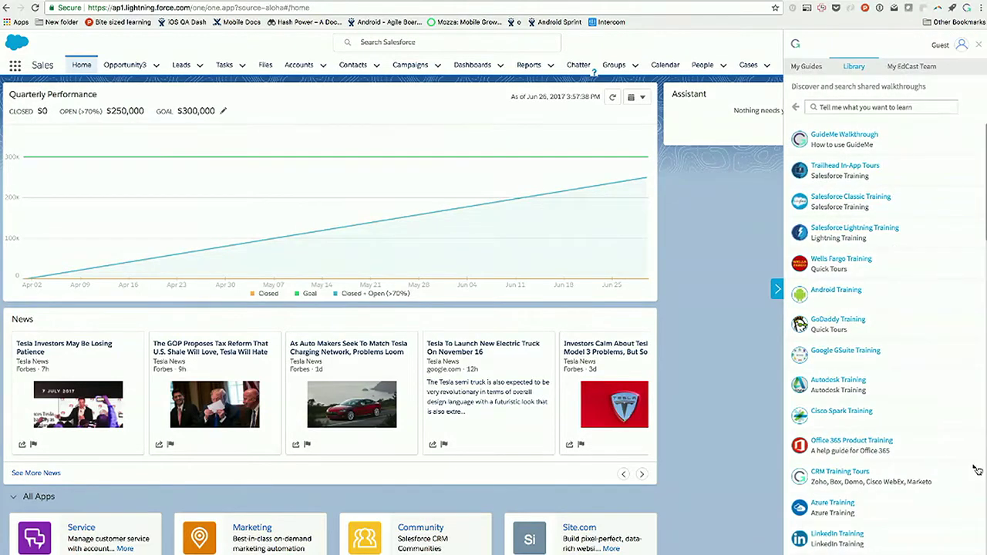
click(835, 110)
text(pol)
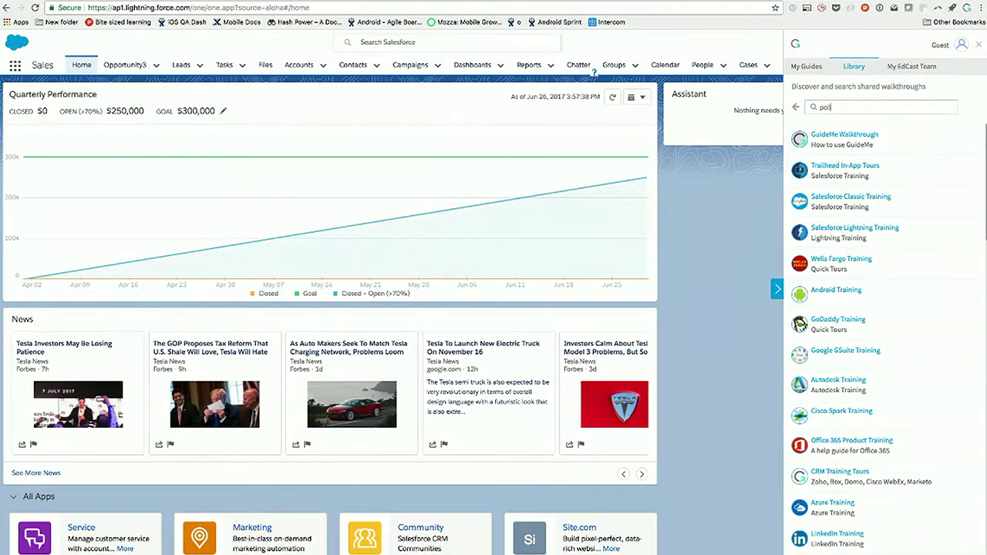
text(l)
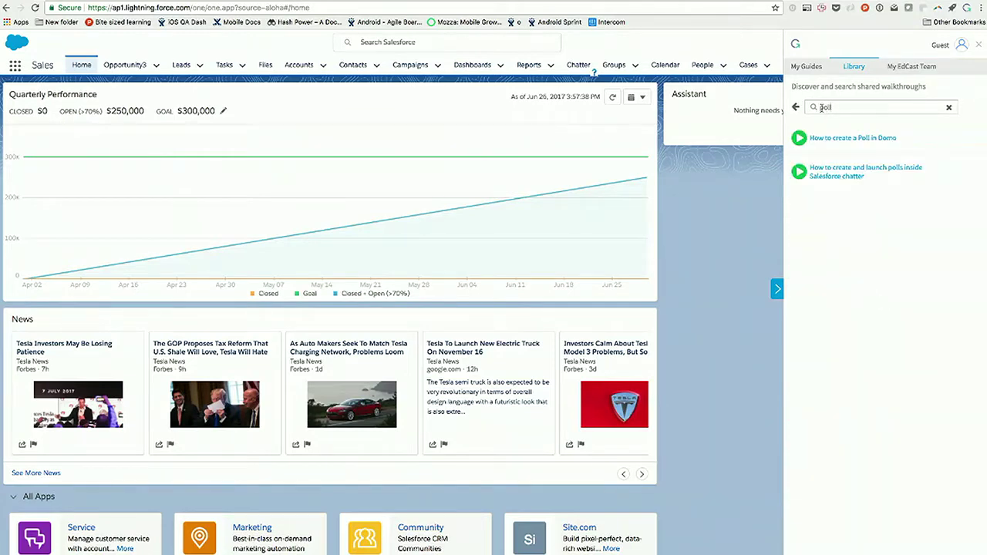
click(802, 174)
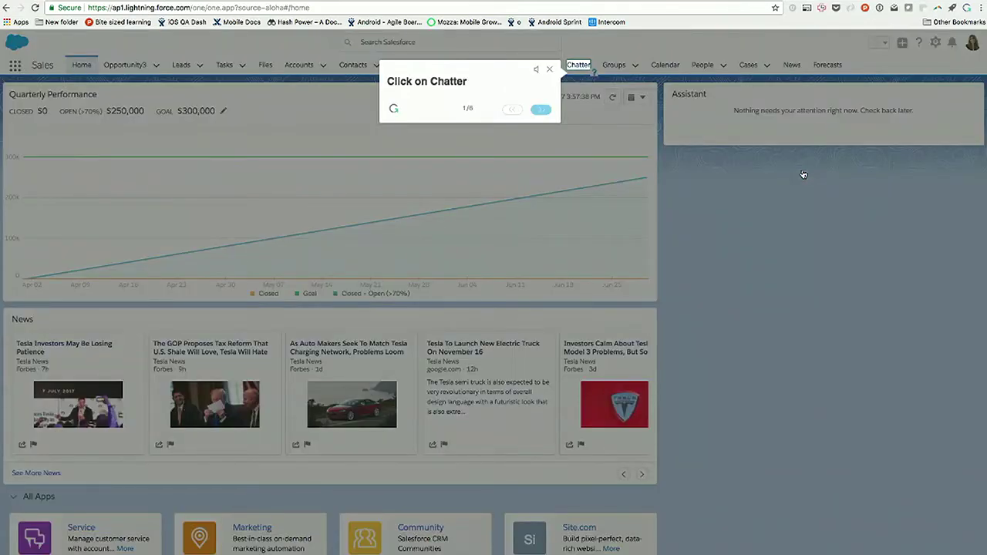
Step: Follow the polls guide through Chatter and the Poll composer past step 3, then close the guide
click(578, 65)
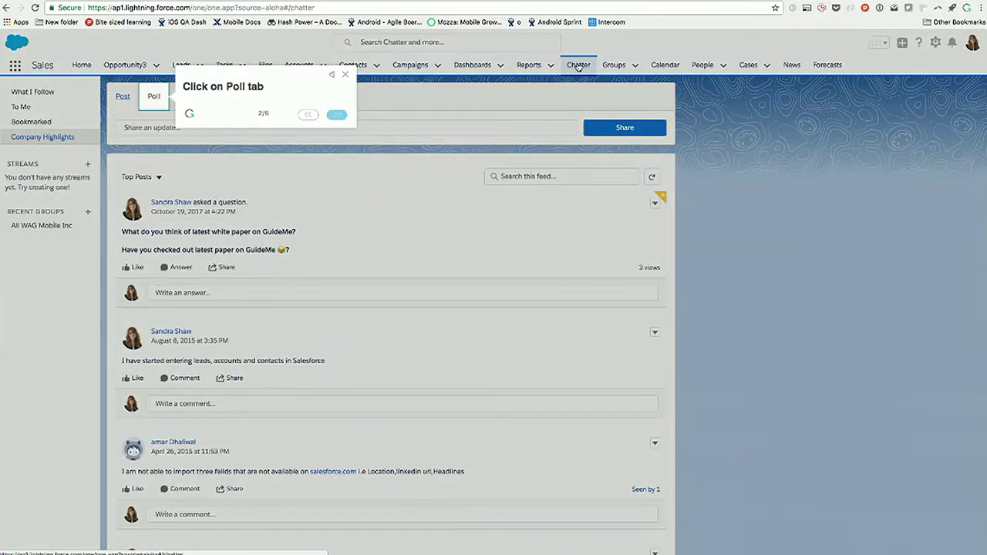
click(154, 99)
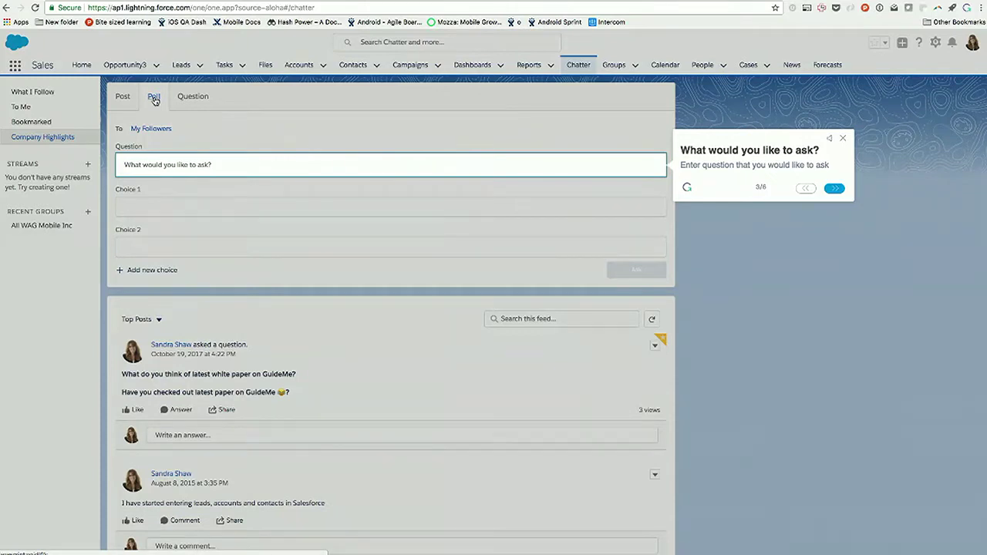
click(833, 189)
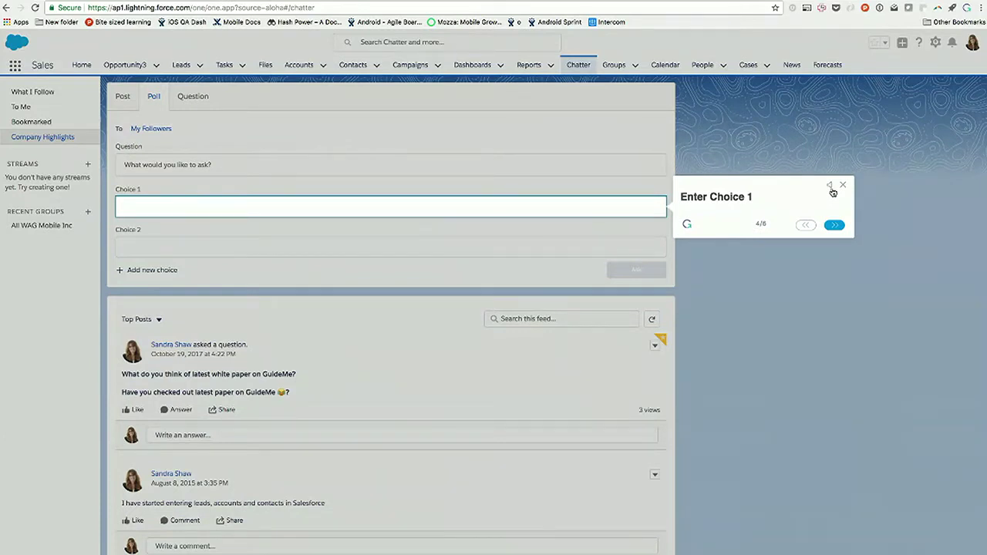
click(843, 186)
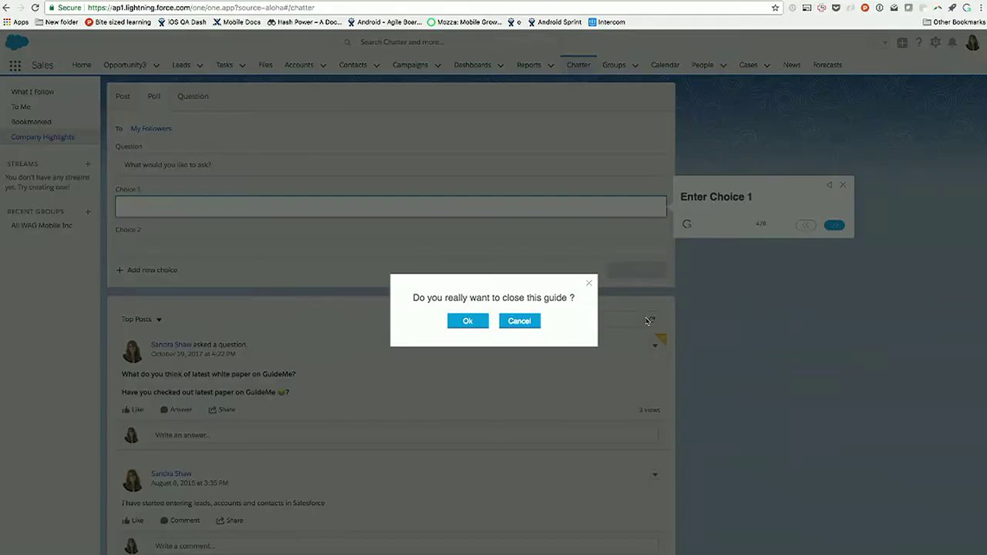
click(483, 324)
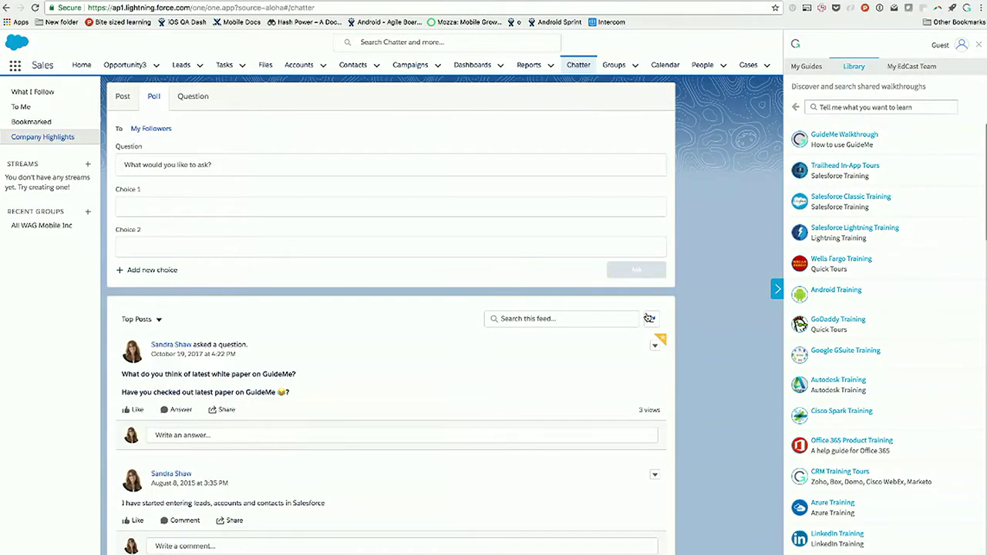
Step: Search the library for 'poll' and open the Chatter polls guide details
click(821, 109)
text(poll)
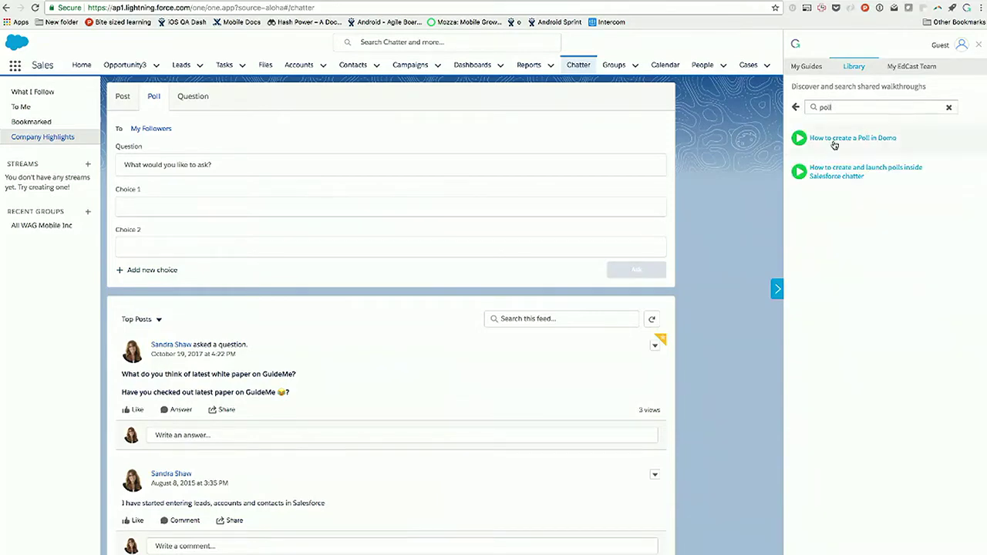
click(833, 166)
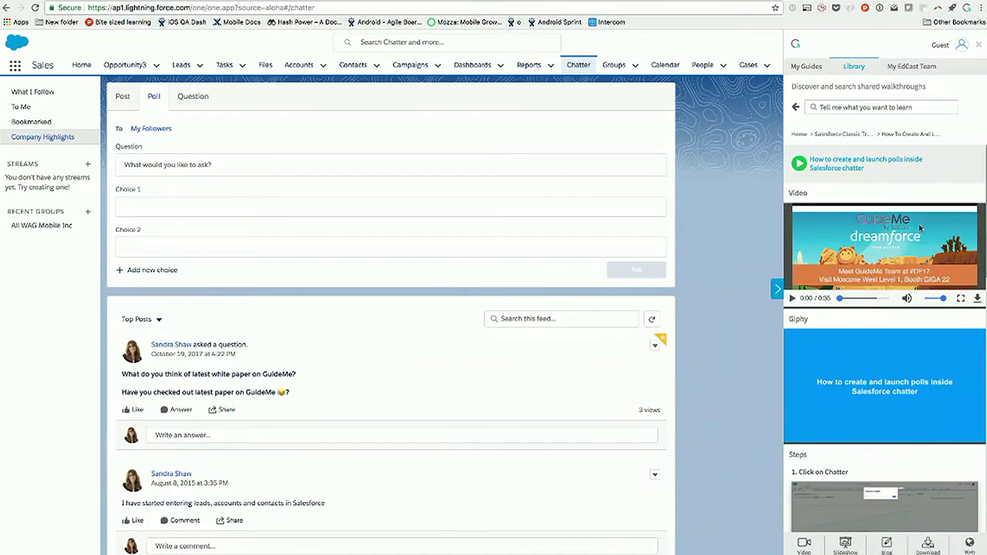
Step: Sign in to GuideMe under My Guides with the account e-mail and password, saving the password
click(805, 66)
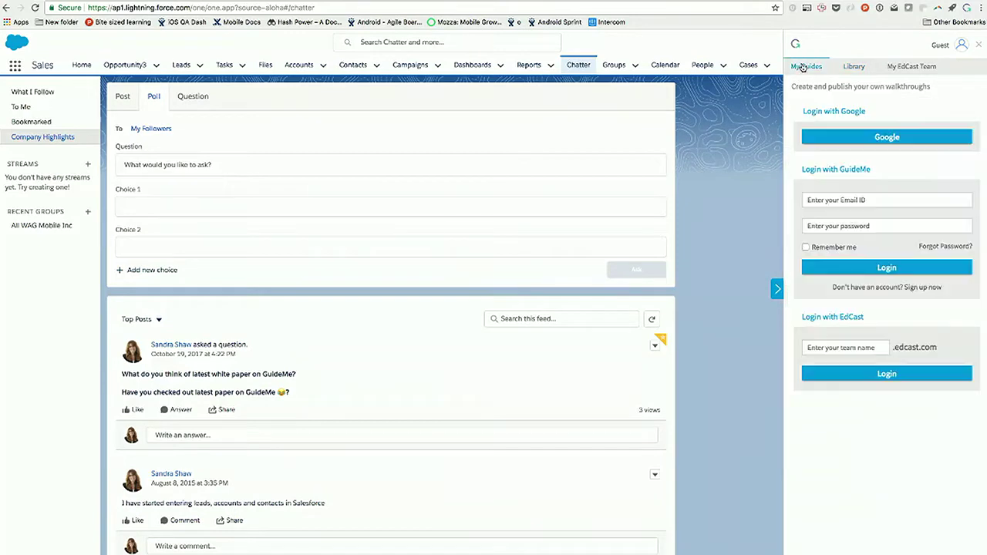
click(836, 199)
click(887, 225)
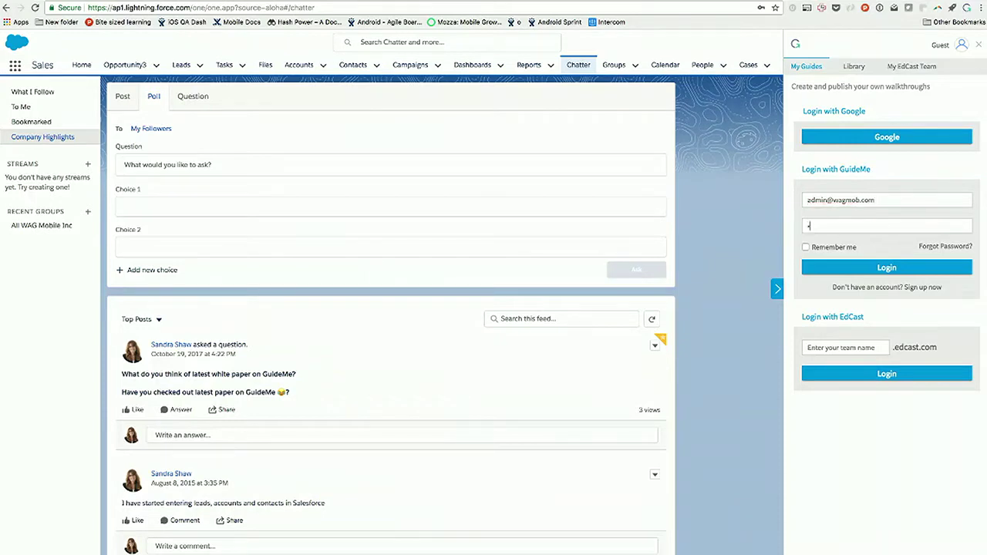
text(••••••••••)
click(875, 268)
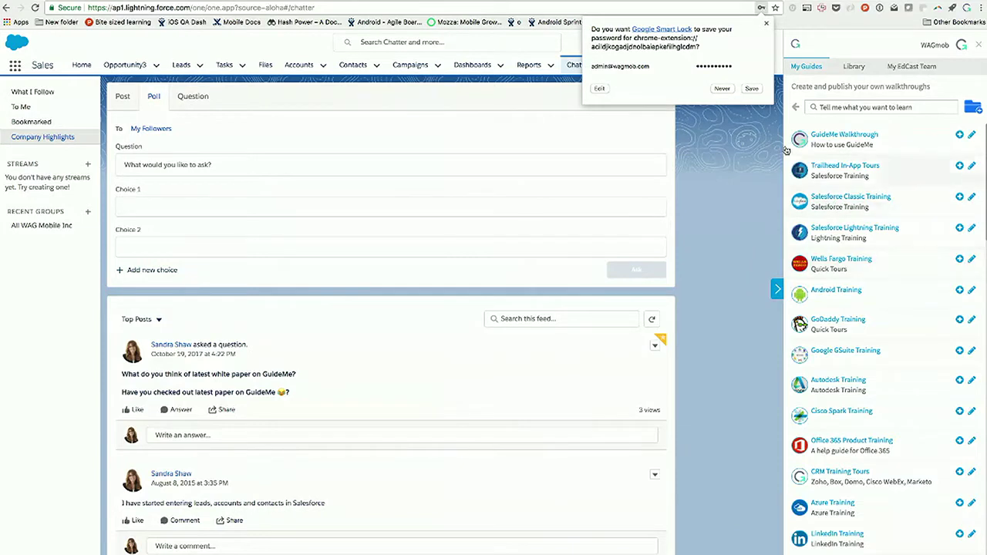
click(752, 88)
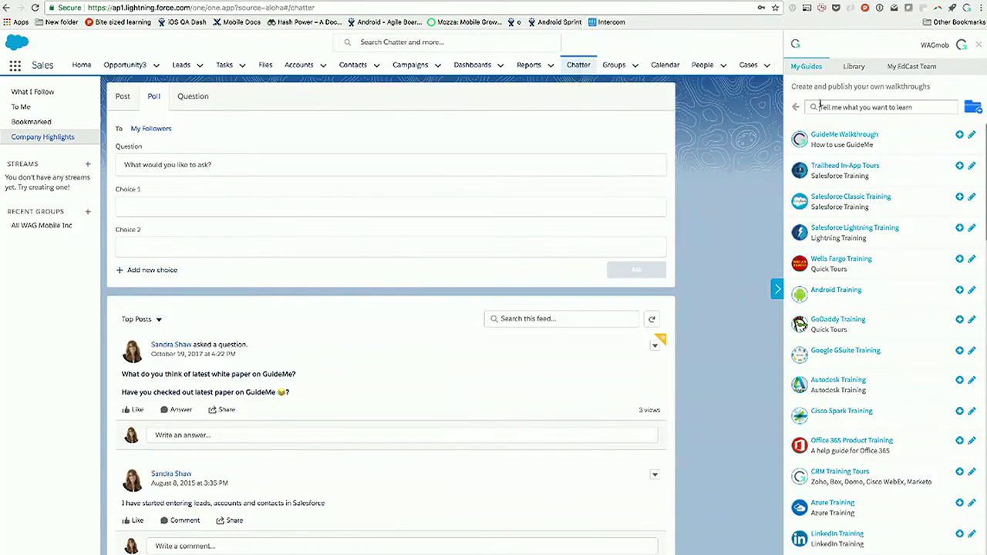
Step: Search My Guides for 'poll' and translate the polls guide into Chinese
click(820, 106)
text(poll)
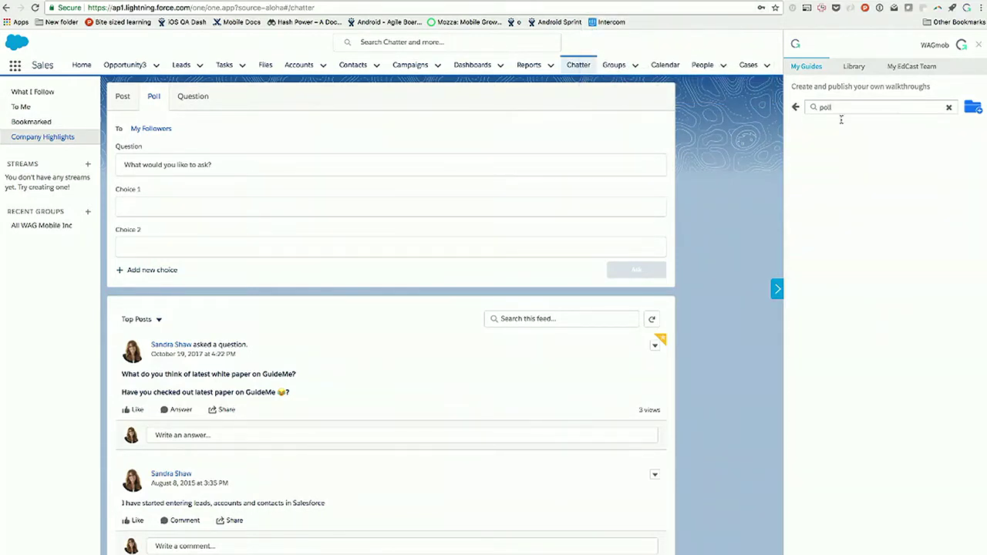
click(966, 165)
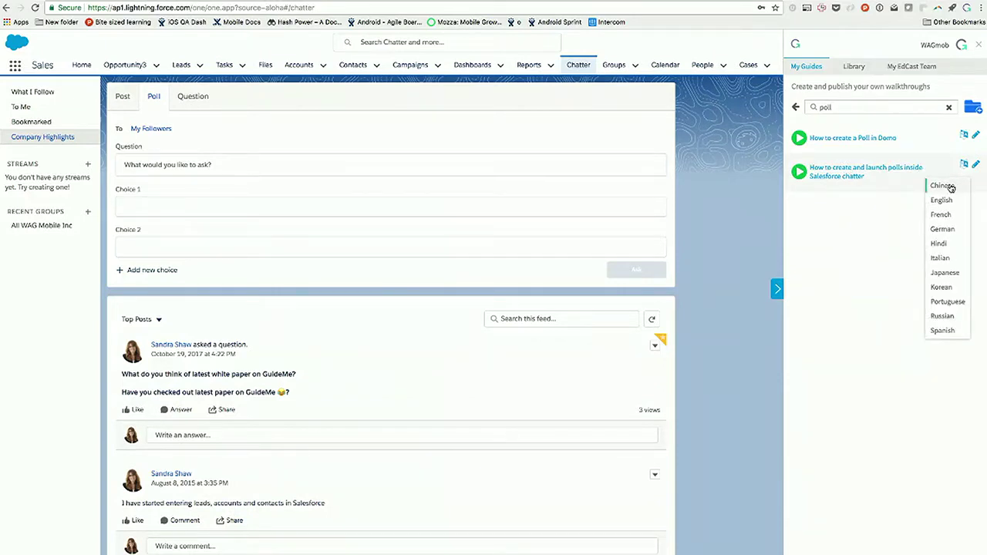
click(951, 188)
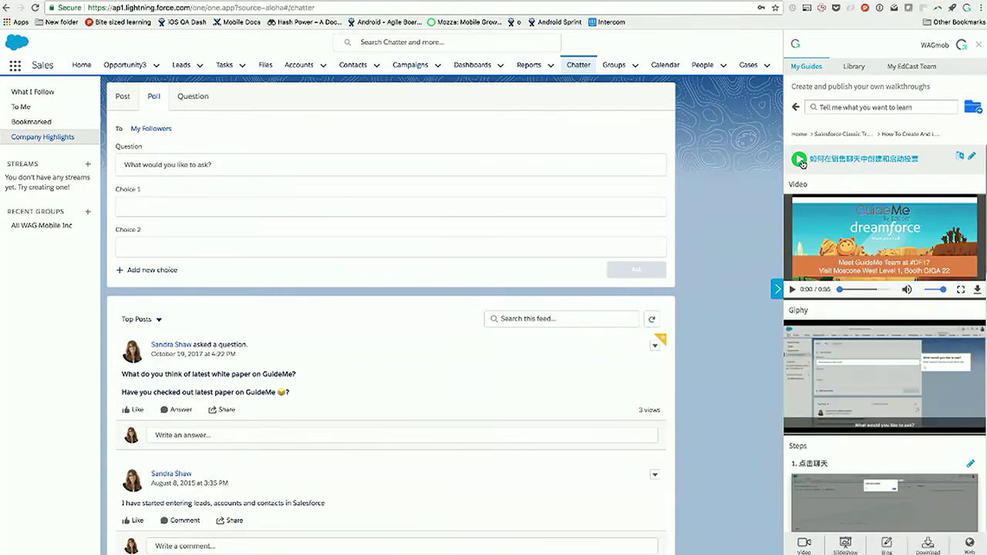
Step: Play the Chinese polls guide through the Chatter step, then request closing it
click(801, 160)
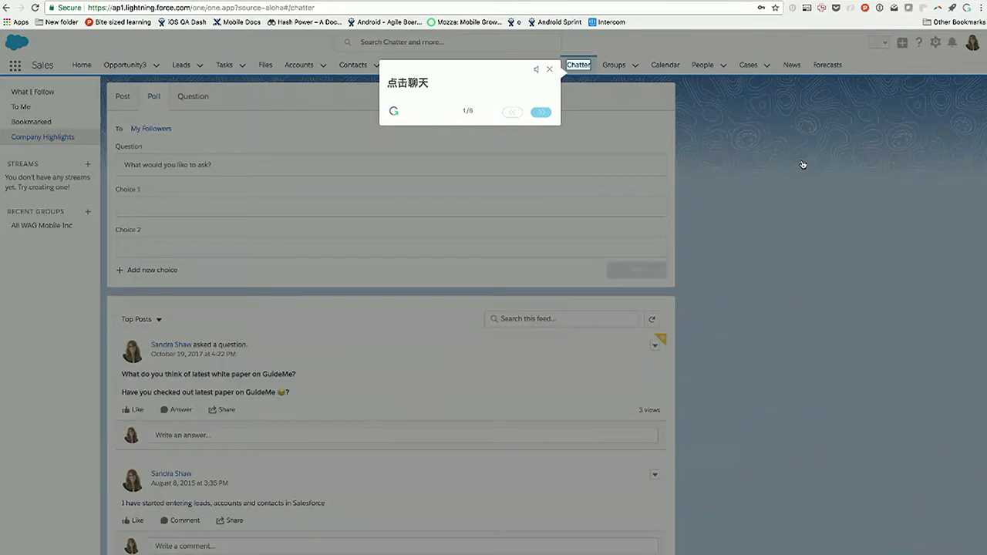
click(577, 68)
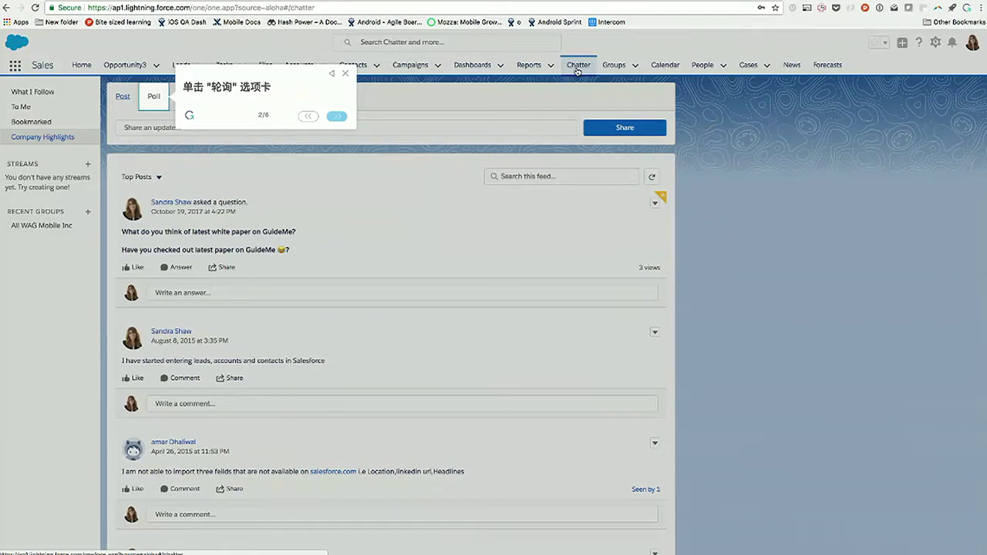
click(345, 77)
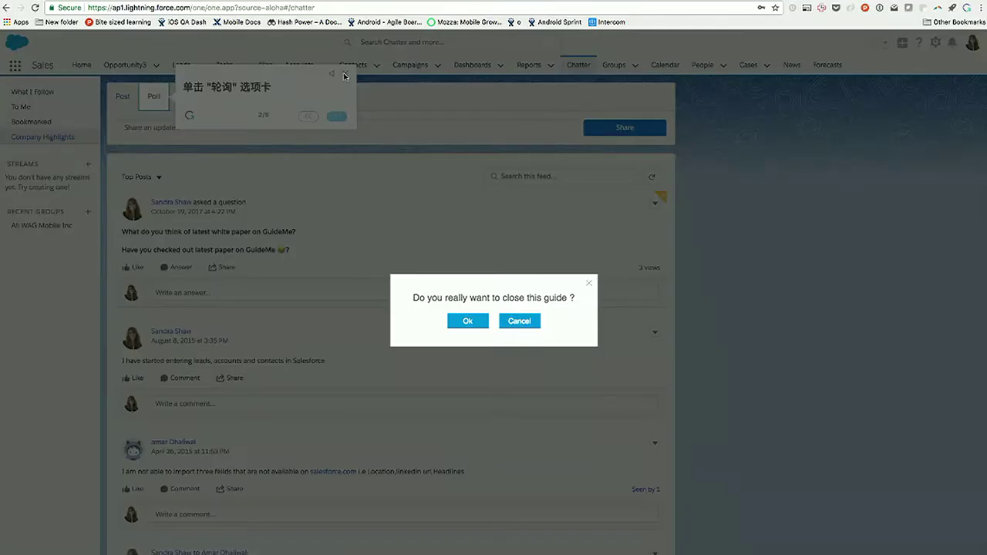
Step: Confirm closing the Chinese guide and scroll through its translated steps
click(472, 322)
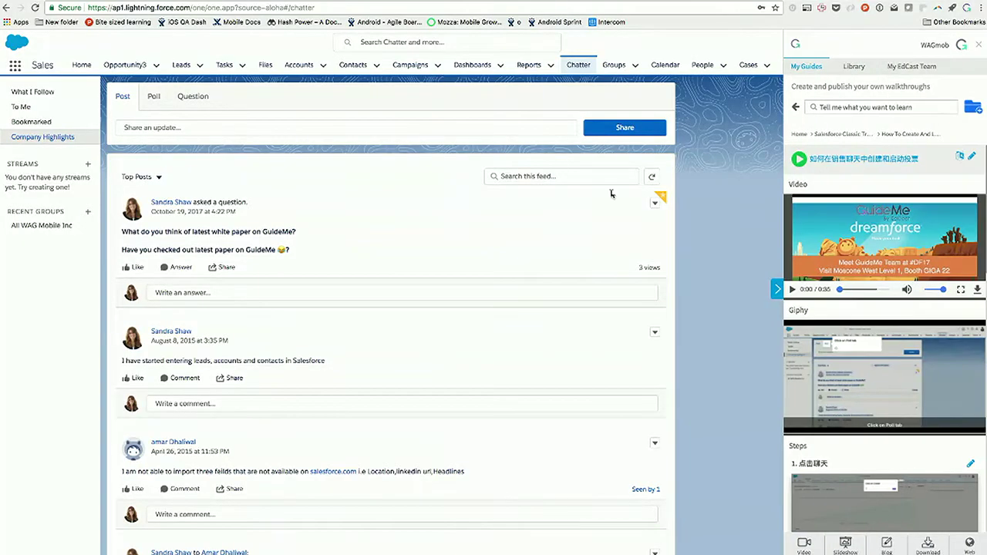
scroll(859, 278, down, 3)
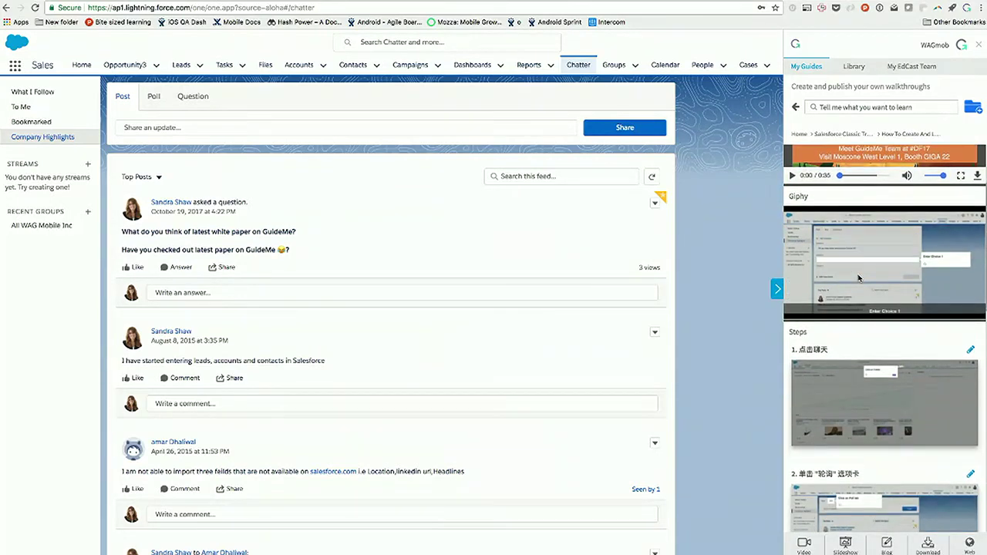
scroll(859, 277, down, 5)
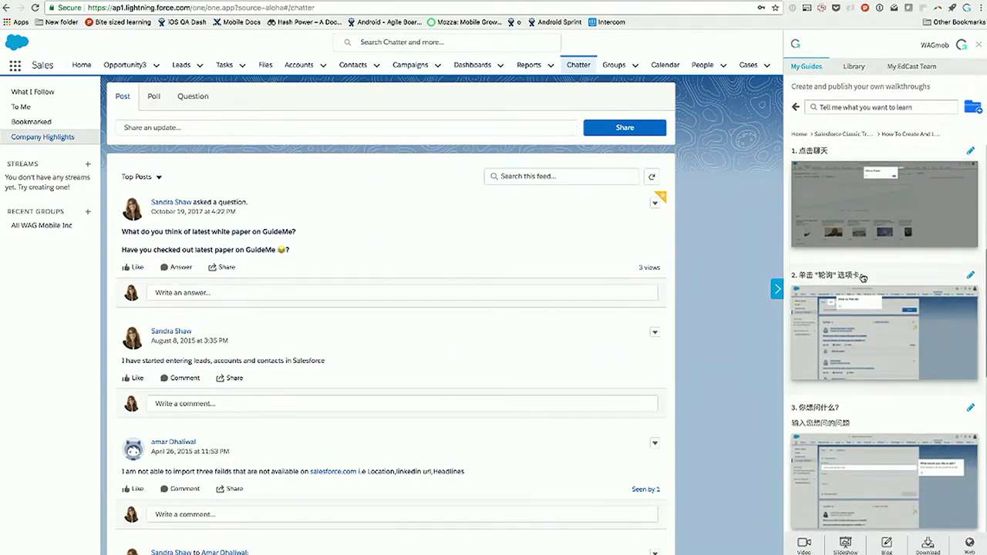
scroll(863, 279, up, 3)
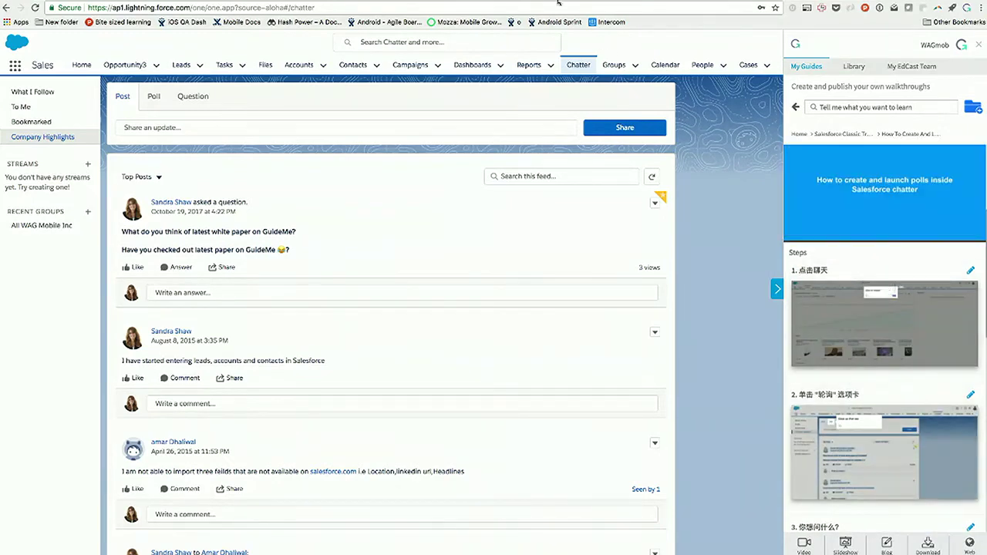
scroll(544, 186, down, 3)
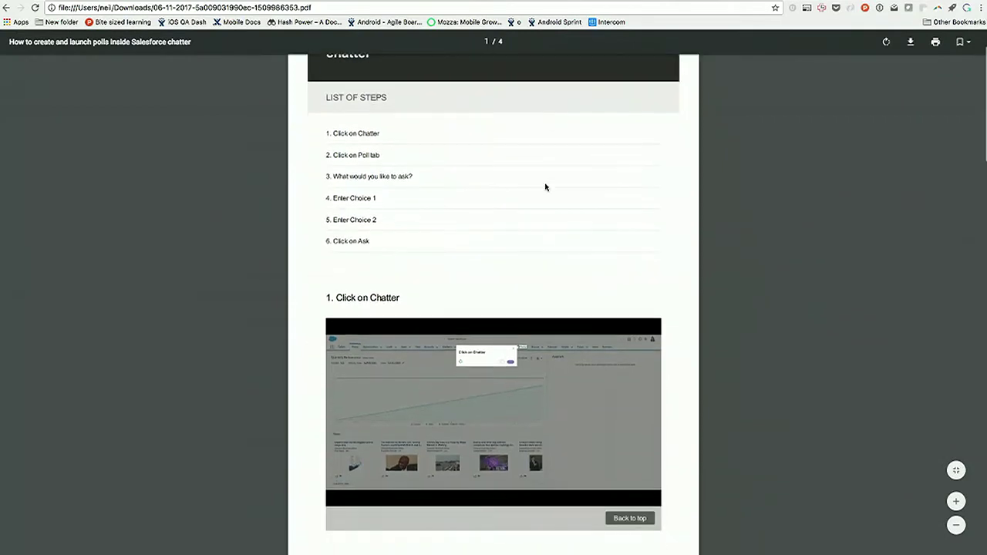
Step: Scroll through the polls guide PDF's steps and their screenshots
scroll(545, 187, down, 6)
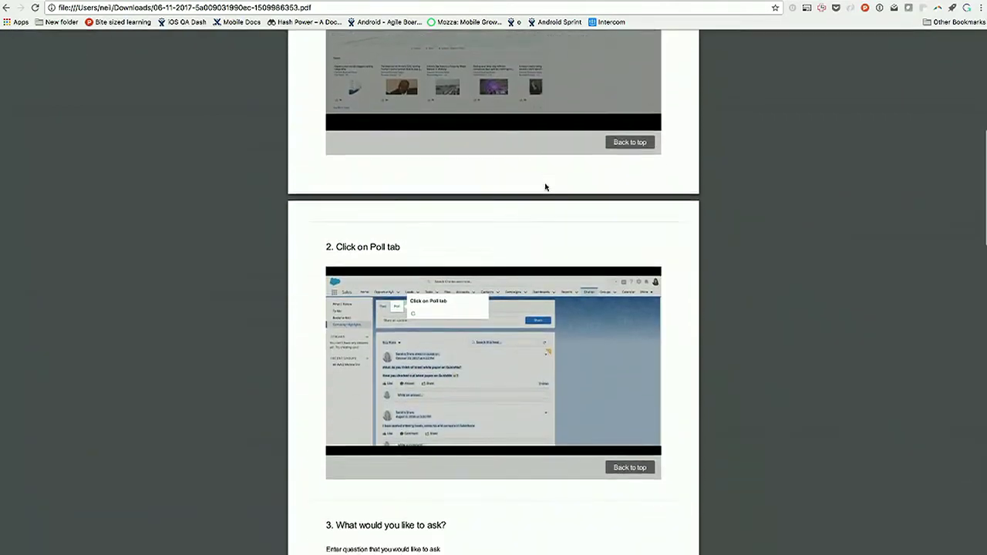
scroll(545, 186, down, 4)
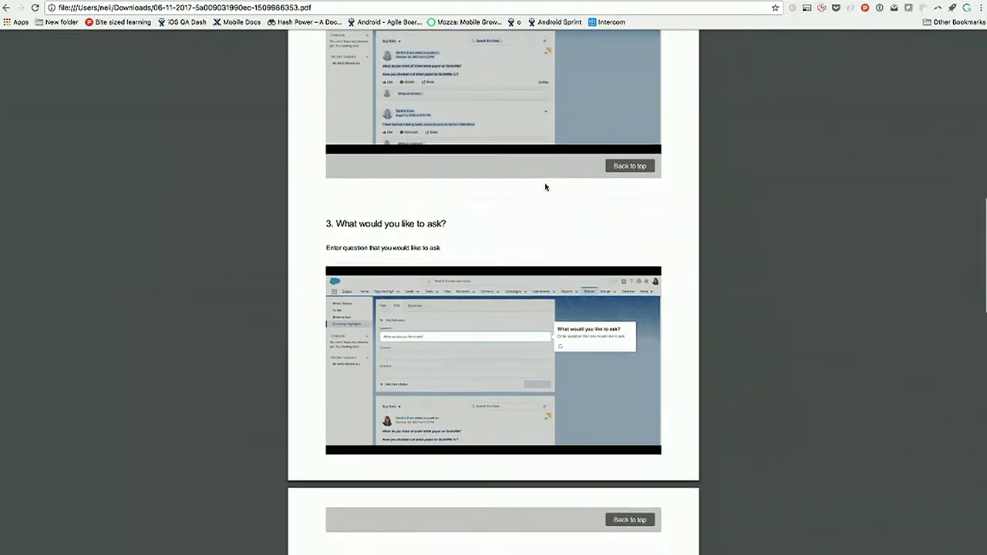
scroll(545, 187, up, 5)
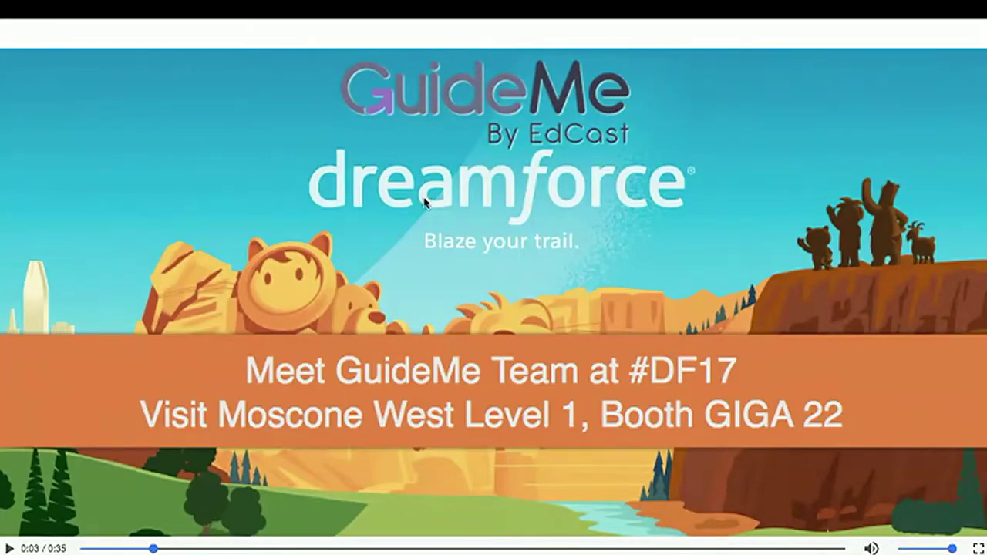
Step: Jump the GuideMe polls demo video to 0:06 and play it
click(224, 548)
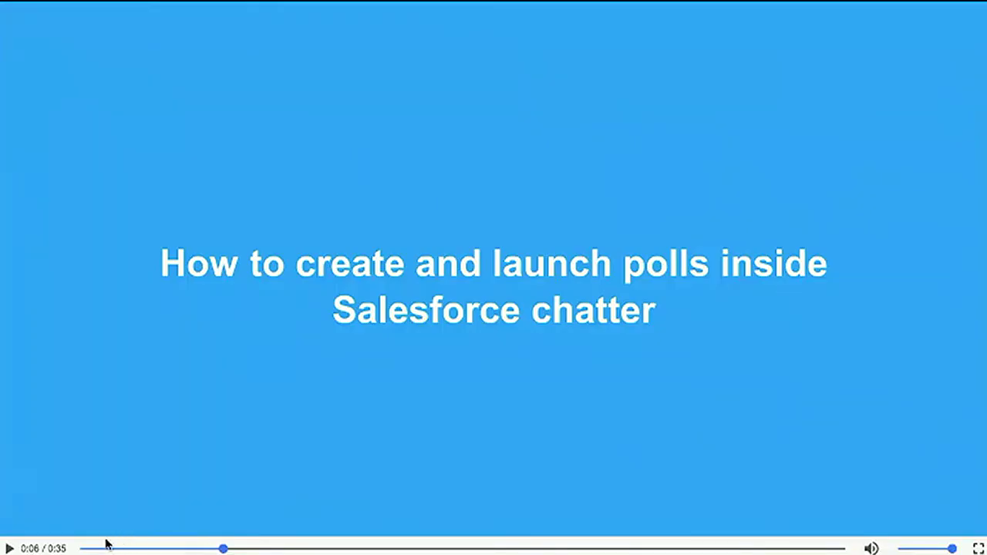
click(10, 548)
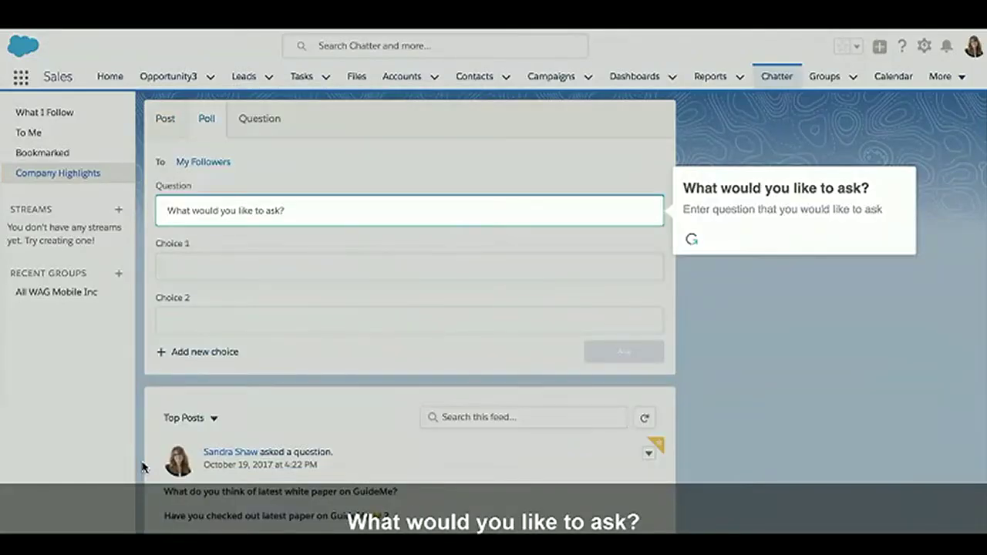
mouse_move(142, 466)
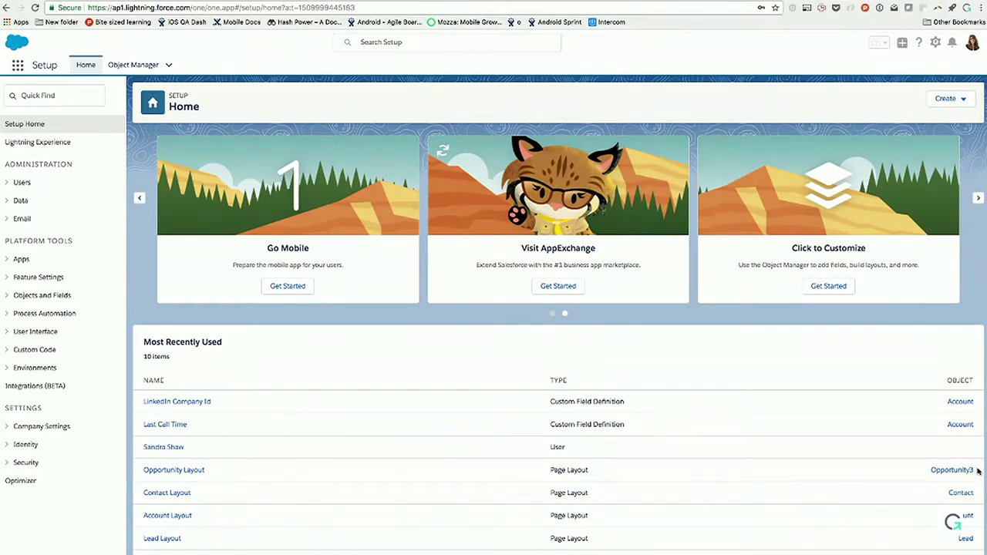
Step: Open the GuideMe panel, go to My Guides' Salesforce Classic Training folder and choose Add Guide
click(977, 470)
click(798, 135)
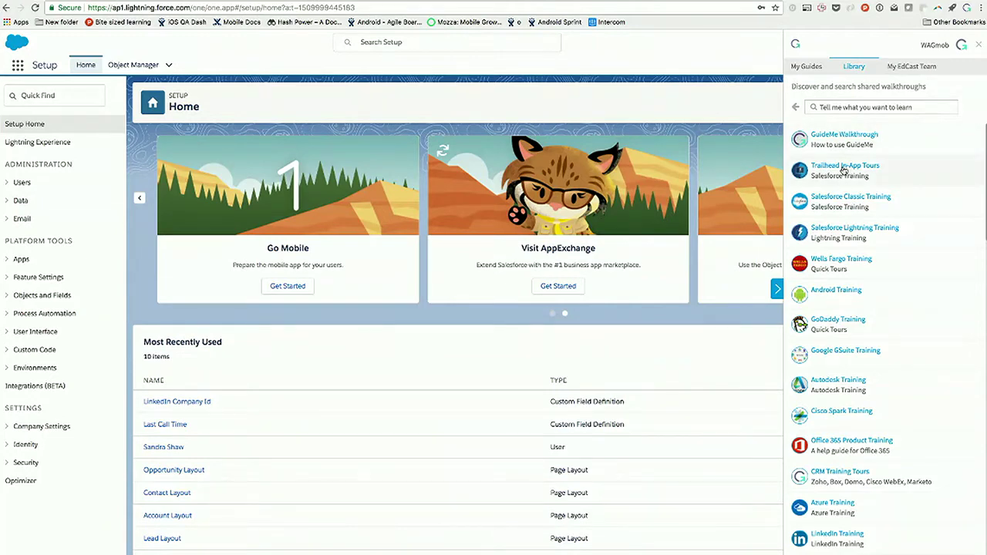
click(836, 200)
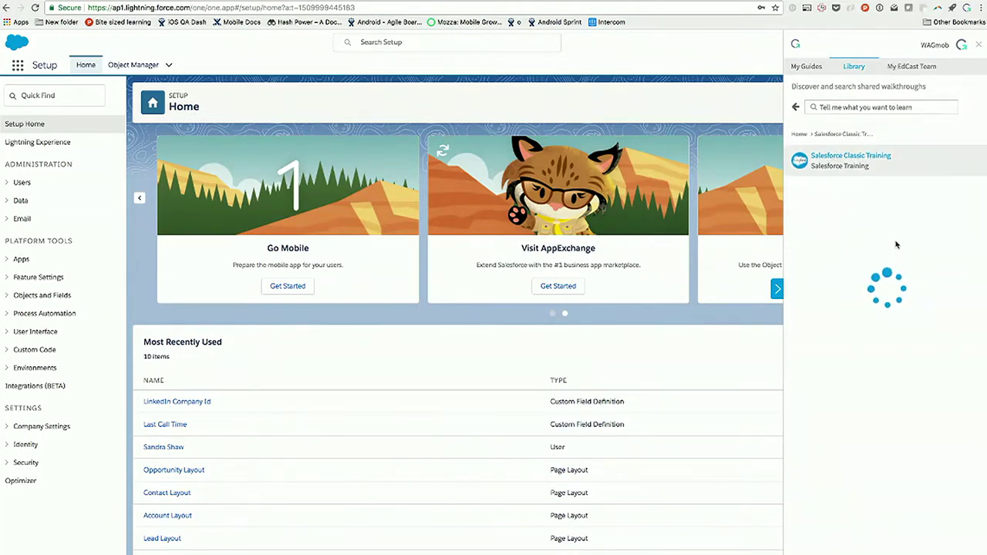
click(809, 71)
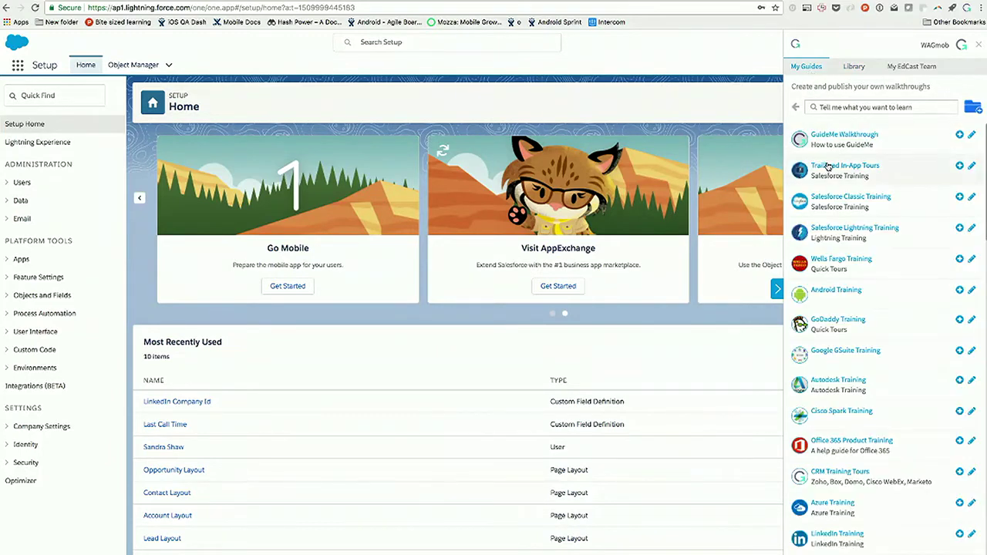
click(828, 166)
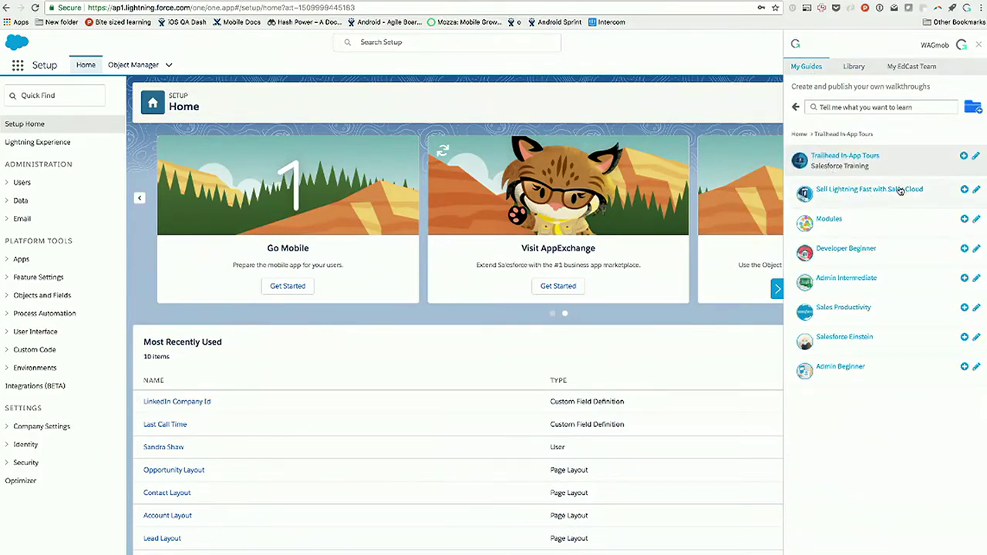
click(802, 136)
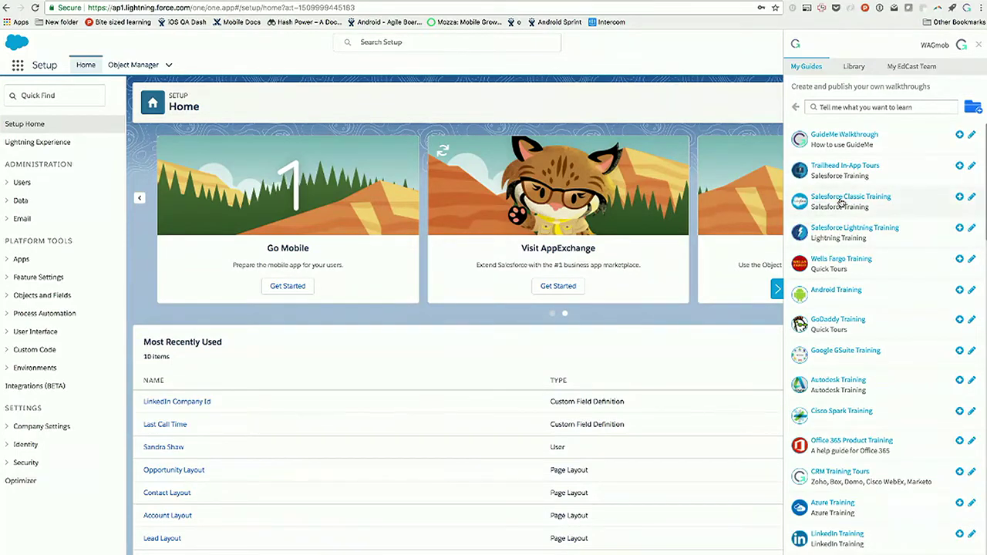
click(841, 198)
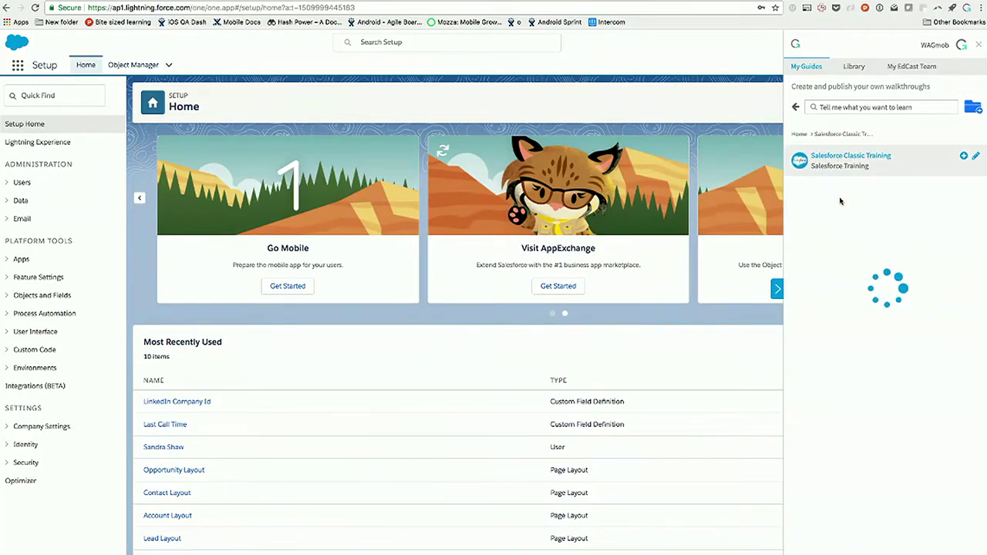
click(959, 158)
click(945, 182)
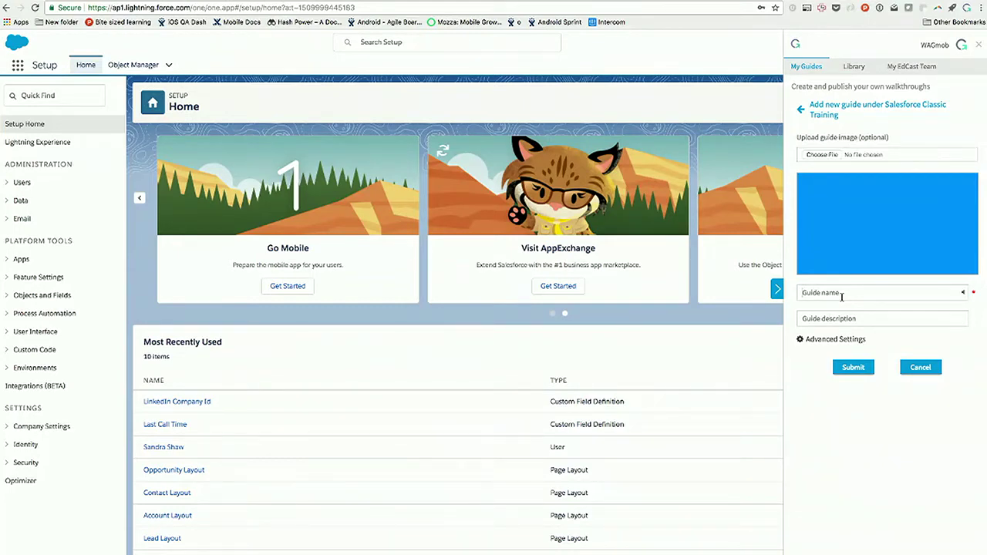
Step: Enter the guide name 'How to add a remote URL inside lightning' and choose English (United Kingdom) under Advanced Settings
text(How to add a remote URL inside lightning)
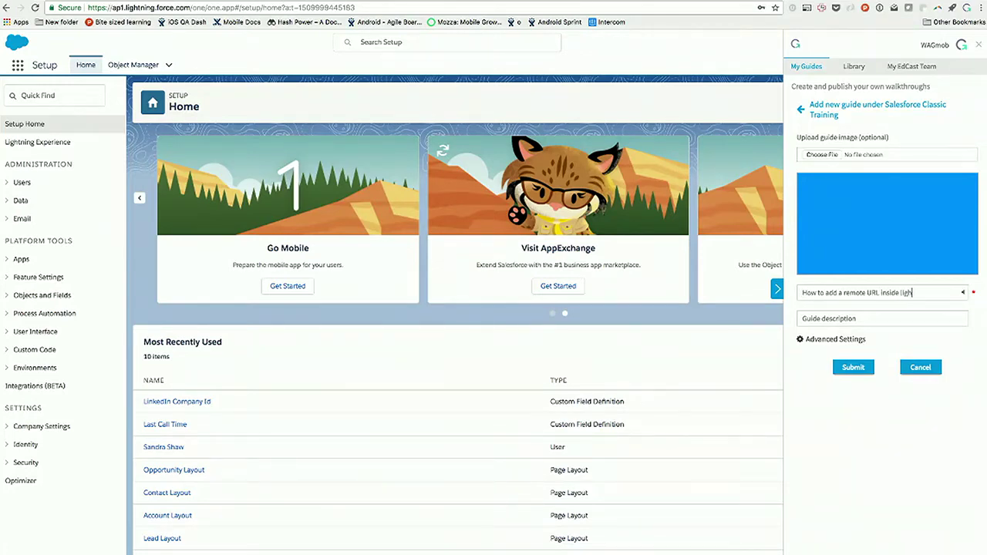
click(829, 339)
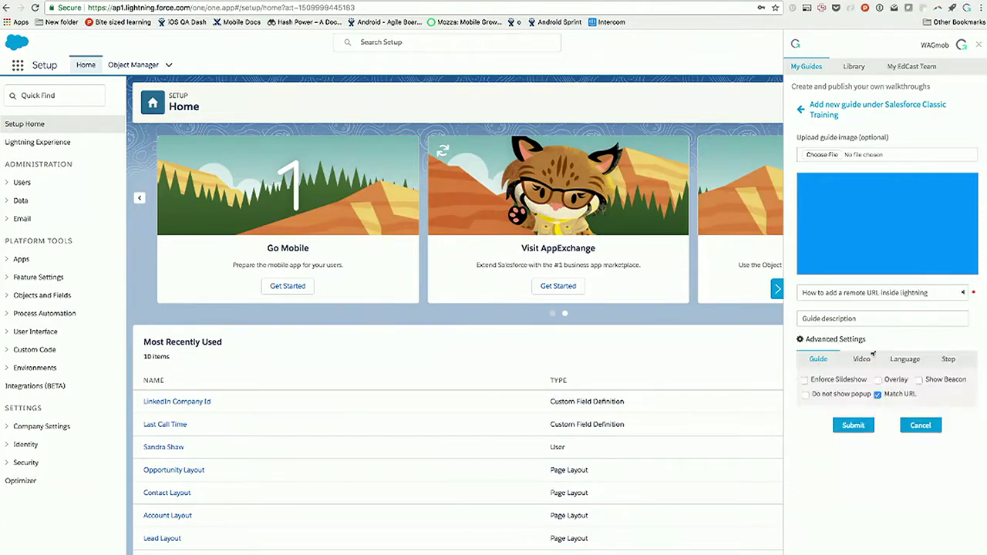
click(906, 364)
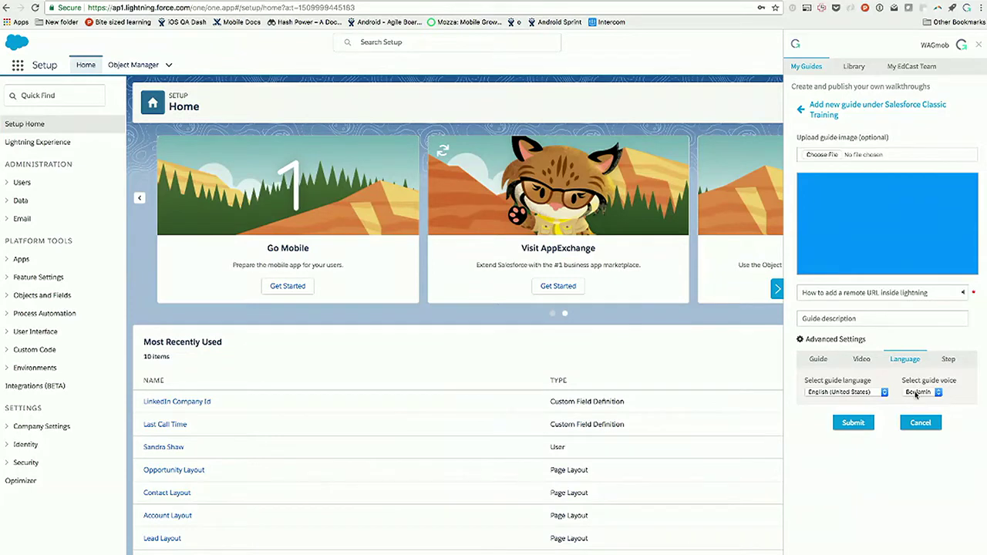
click(859, 393)
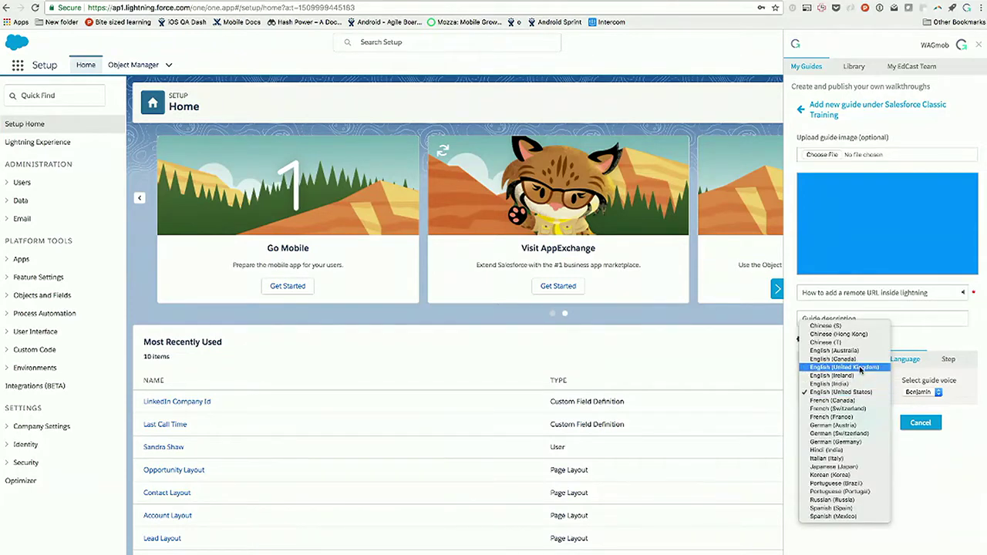
click(861, 367)
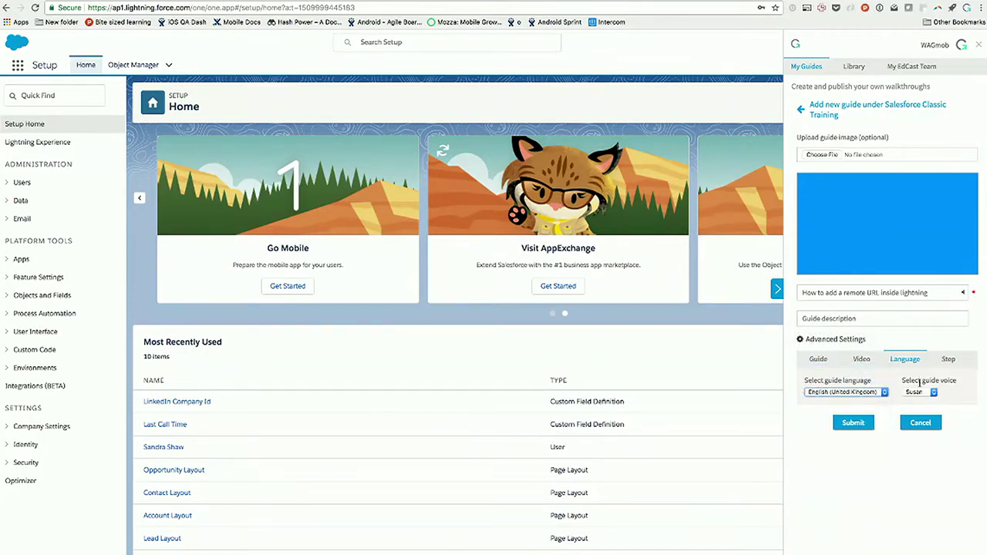
click(963, 294)
Step: Submit the new guide and start adding an inline step
click(856, 424)
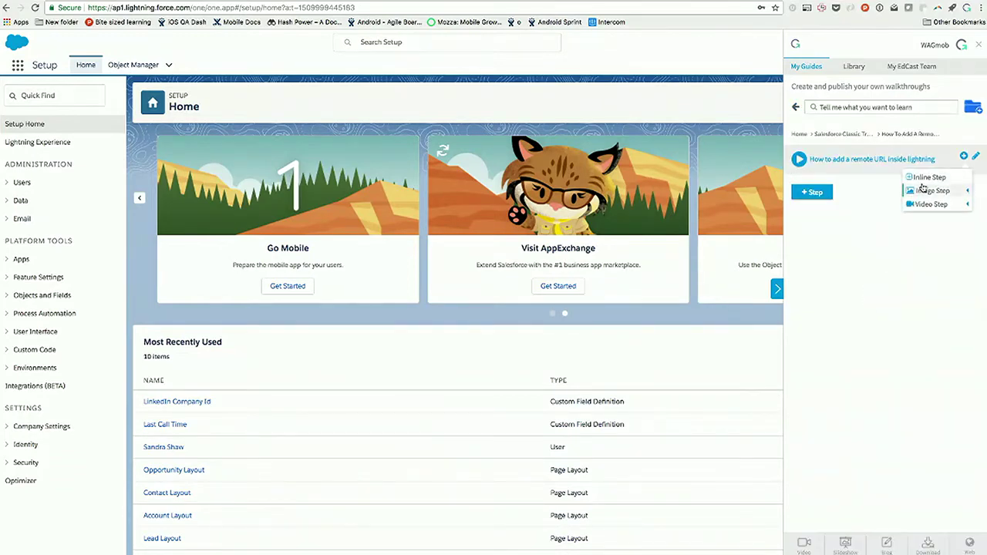
click(921, 180)
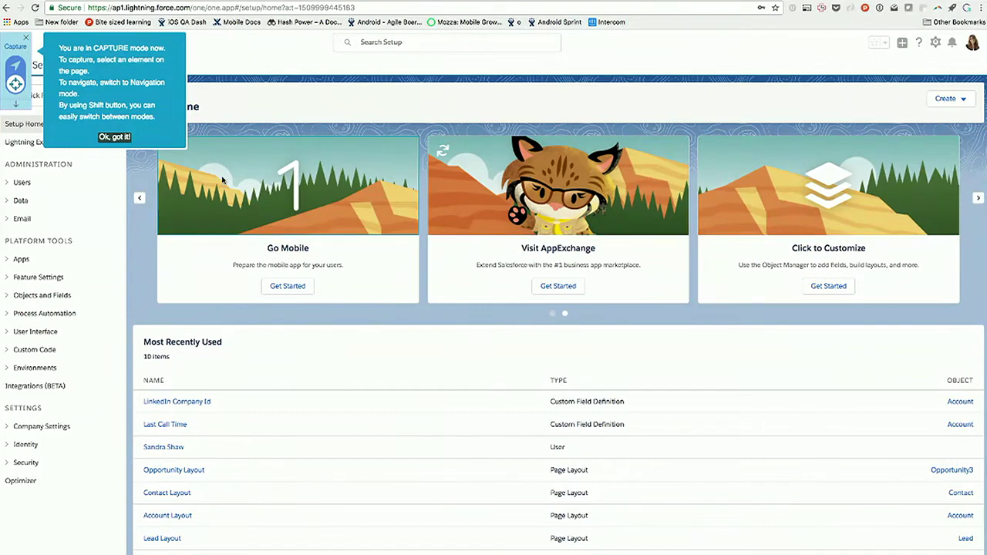
click(114, 137)
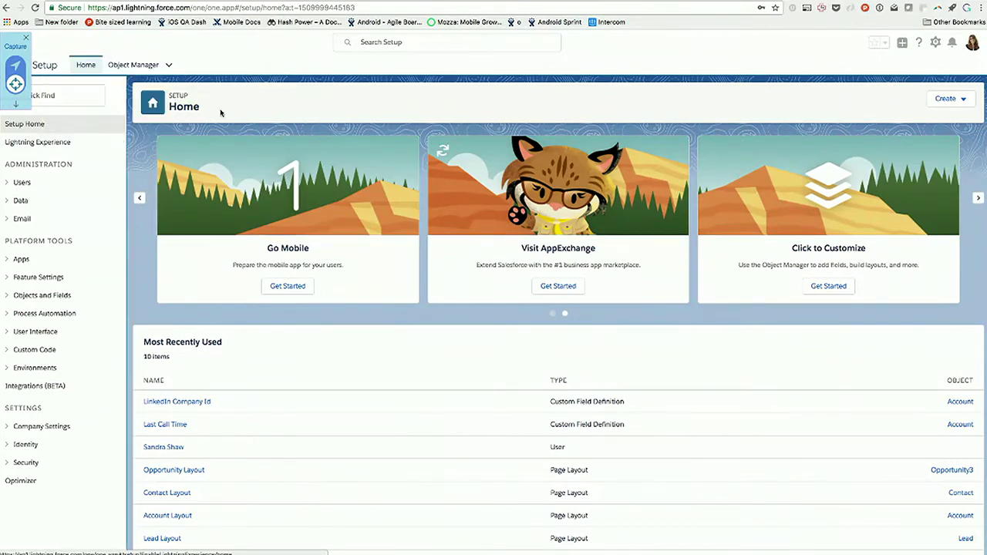
Step: Capture the gear icon as step 'click on gear icon', completing on element click, and save
click(935, 43)
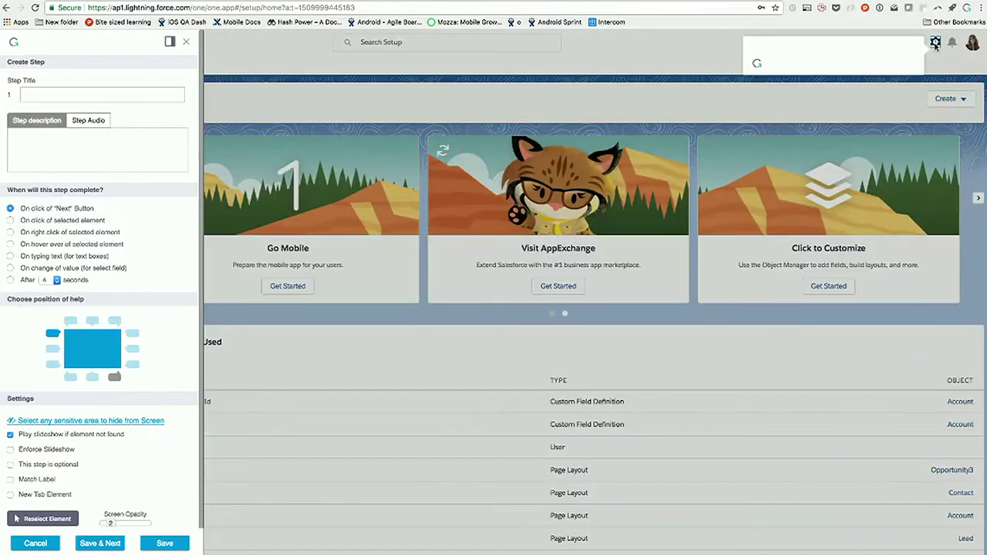
click(163, 94)
text(click on gear)
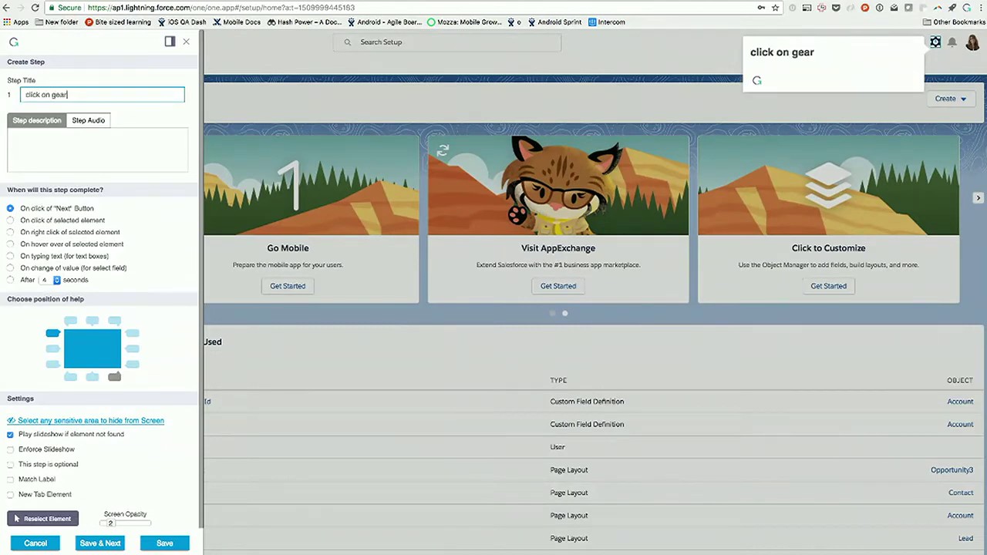
text( icon)
click(10, 220)
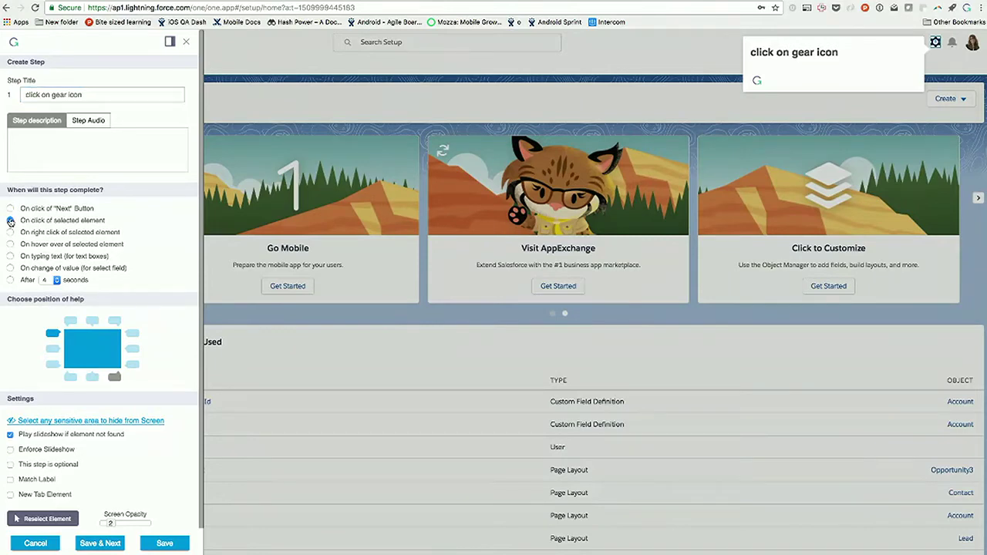
click(88, 545)
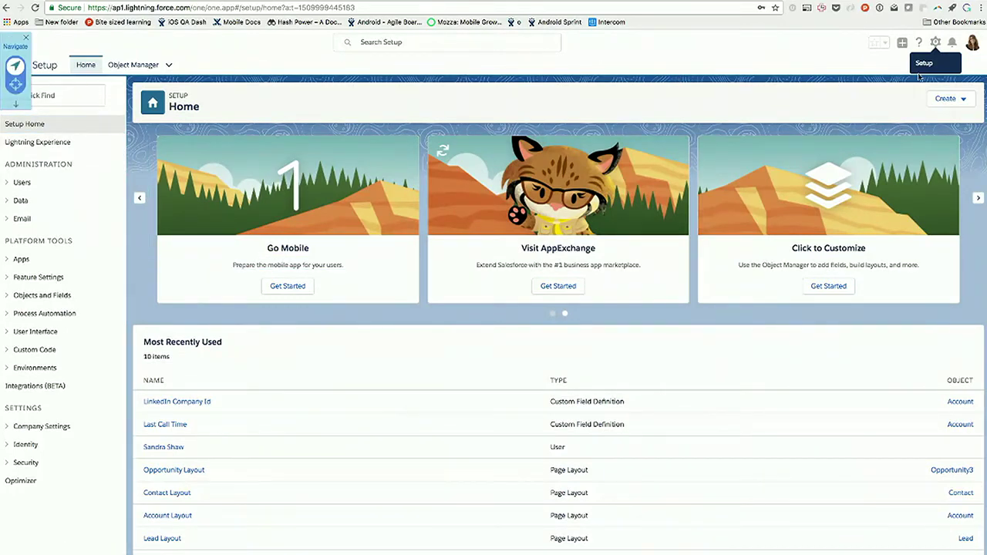
Step: Capture Setup from the gear menu as step 2, completing on element click, and save
click(936, 42)
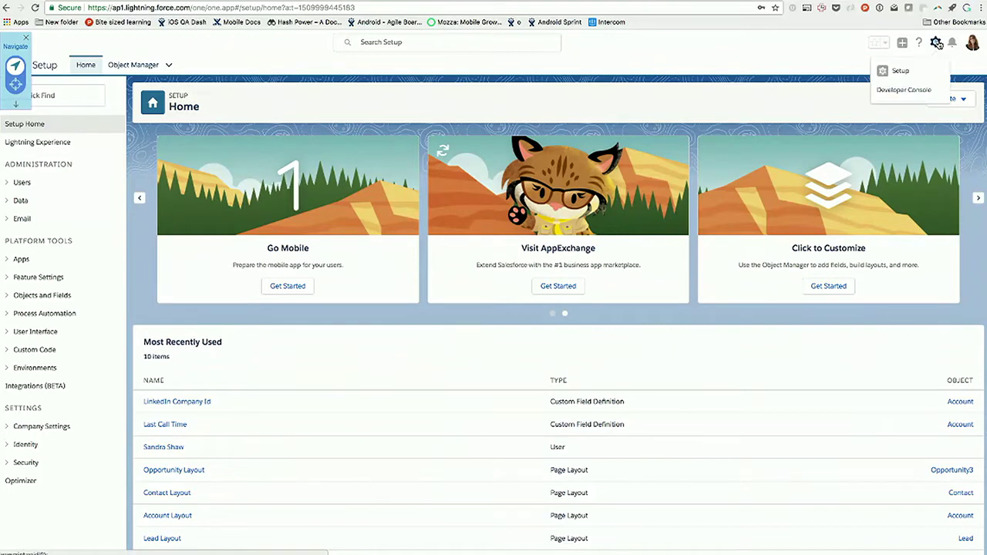
click(905, 68)
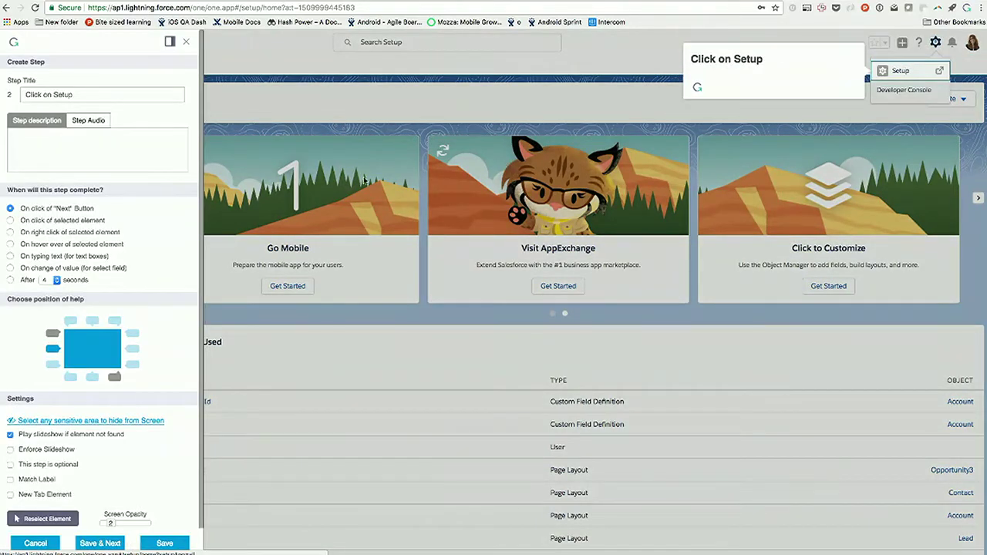
click(11, 220)
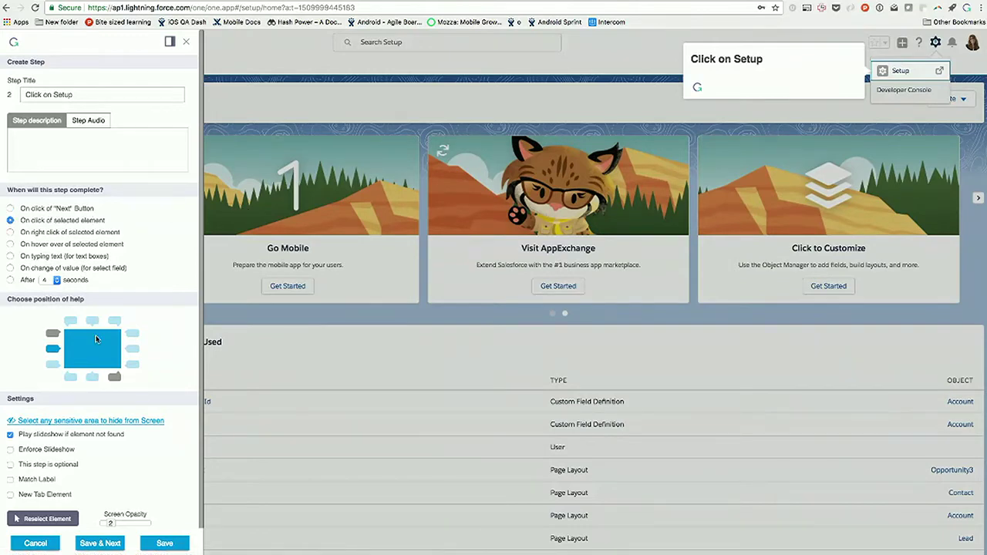
click(101, 543)
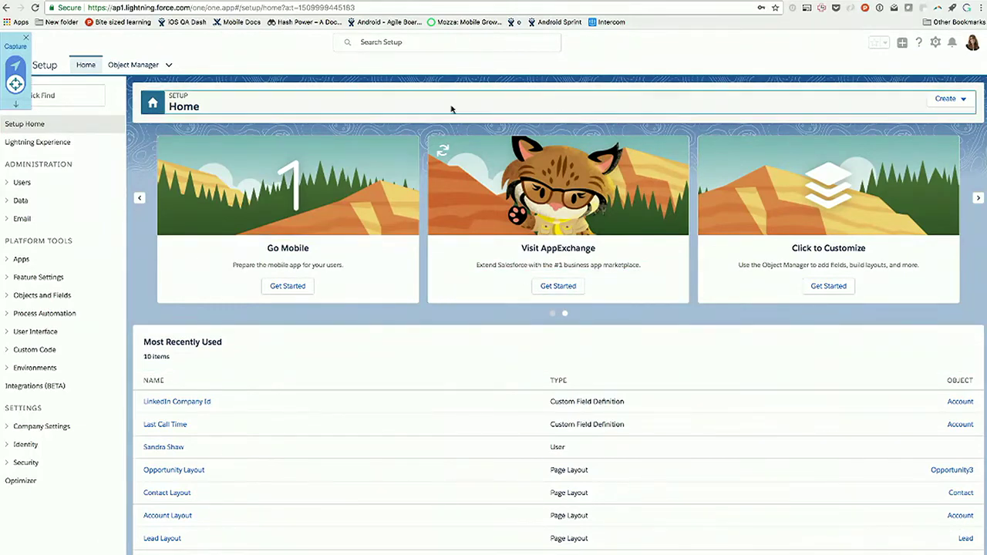
Step: Switch the recorder to Navigate mode and go to Setup through the gear menu
click(16, 65)
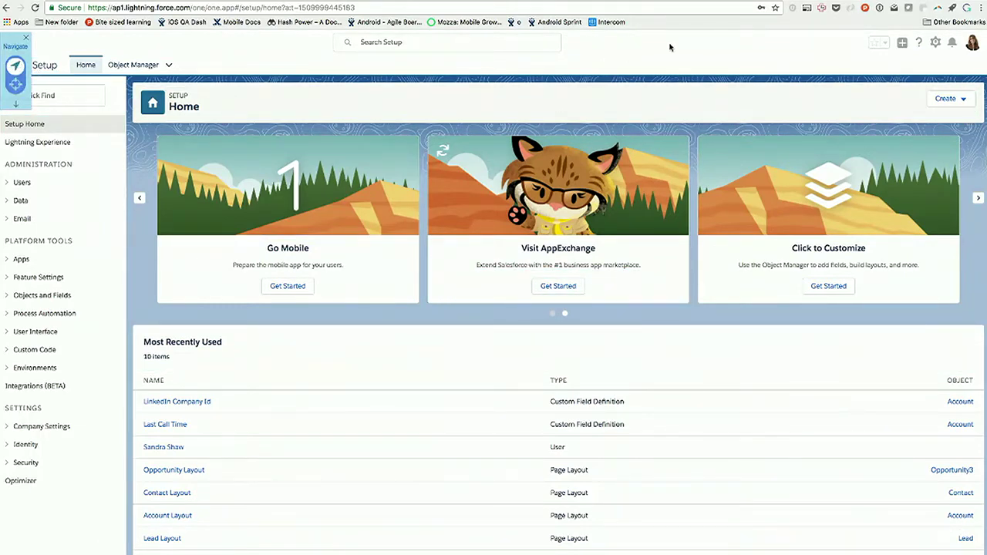
click(935, 43)
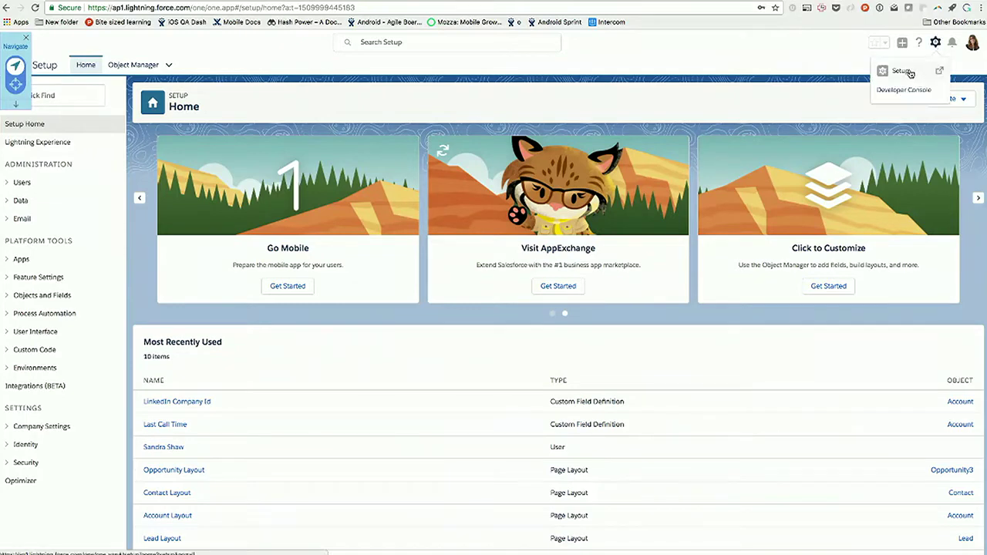
click(910, 72)
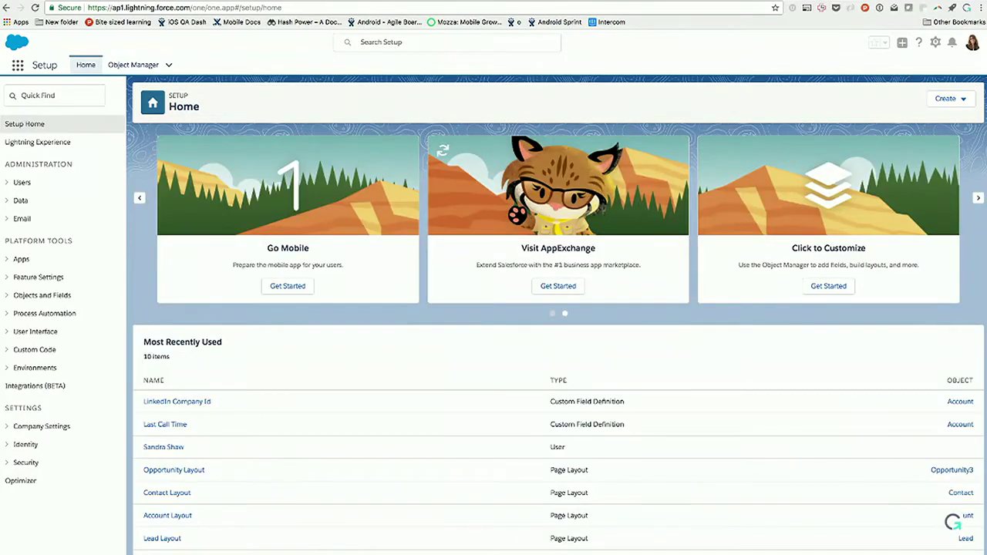
Step: Open the GuideMe panel, acknowledge the step creation error, and reload Setup Home
click(953, 522)
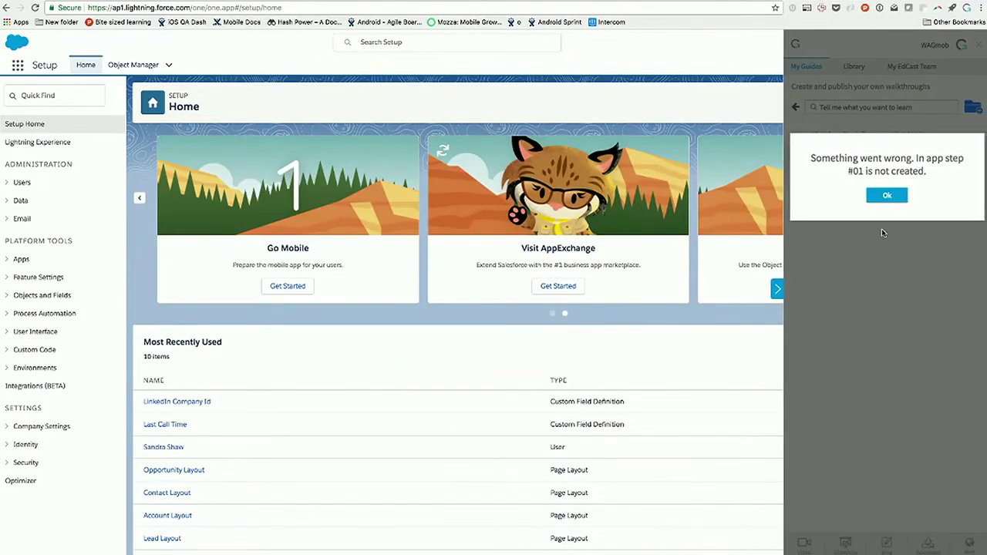
click(877, 201)
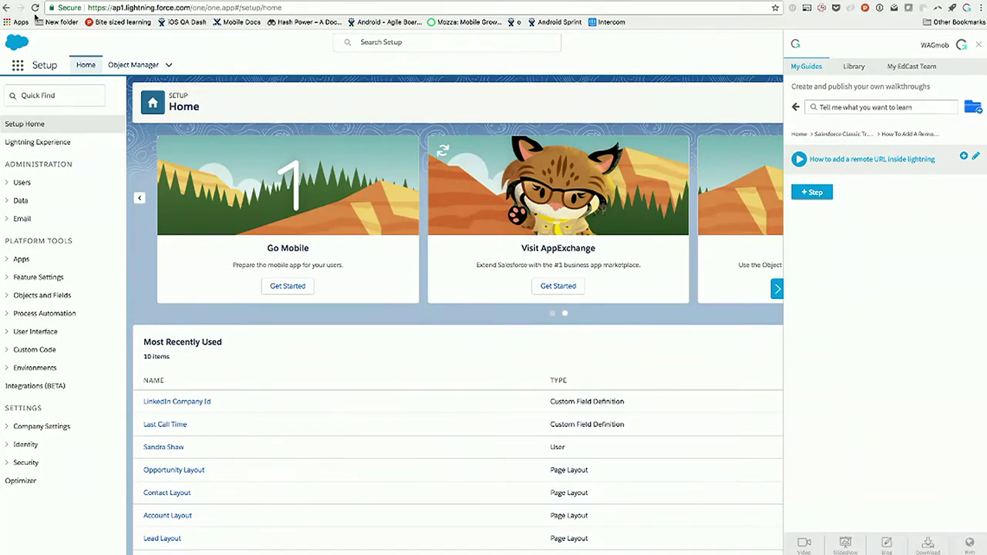
click(87, 61)
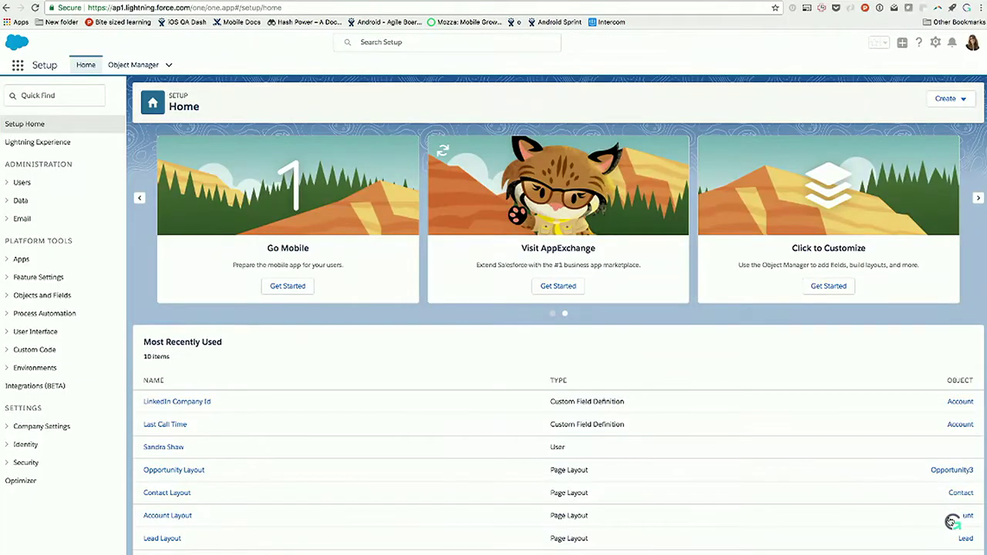
Step: Play the 'How to add a remote URL inside lightning' guide, then close its widget
click(951, 522)
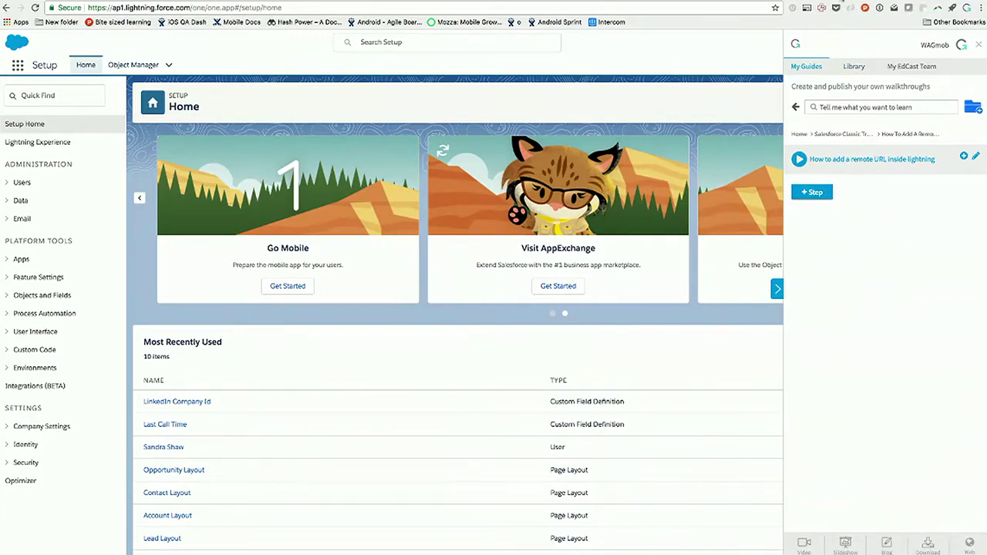
click(849, 8)
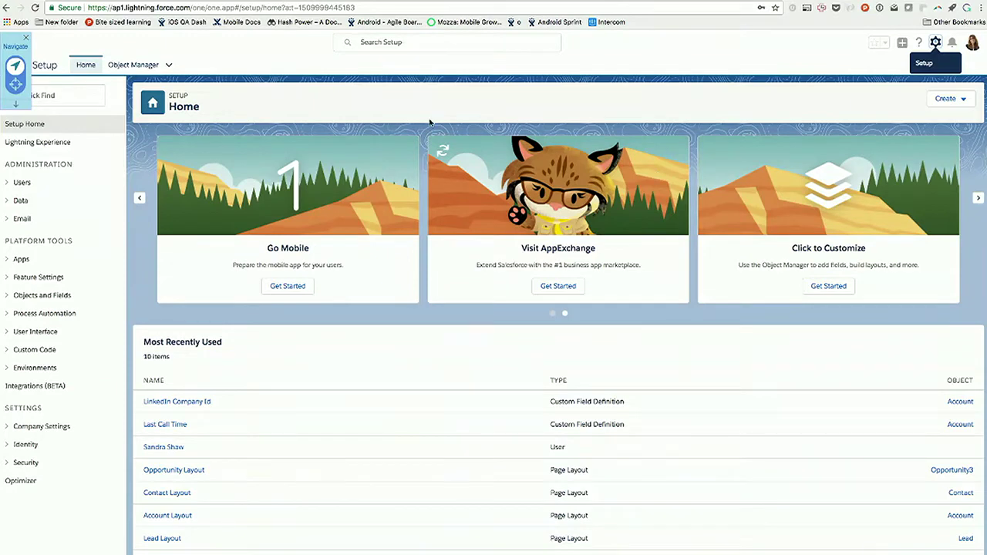
click(27, 37)
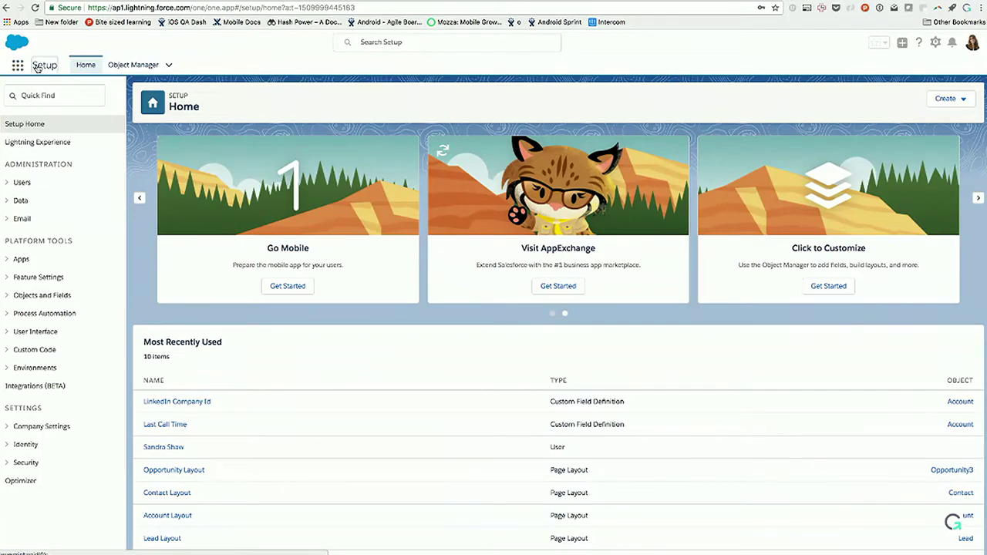
Step: Switch to the Sales app, reload it, and open then close the GuideMe guides panel
click(17, 65)
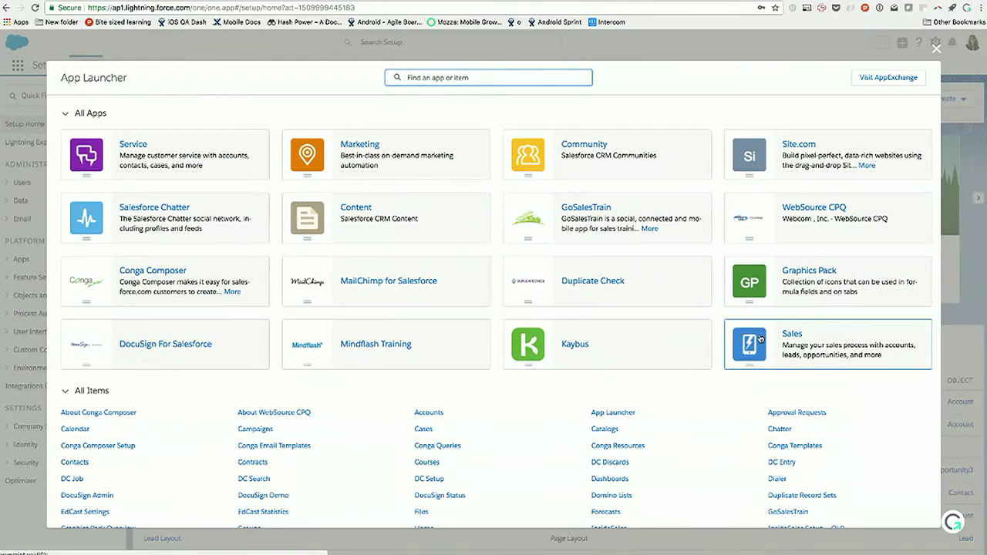
click(786, 337)
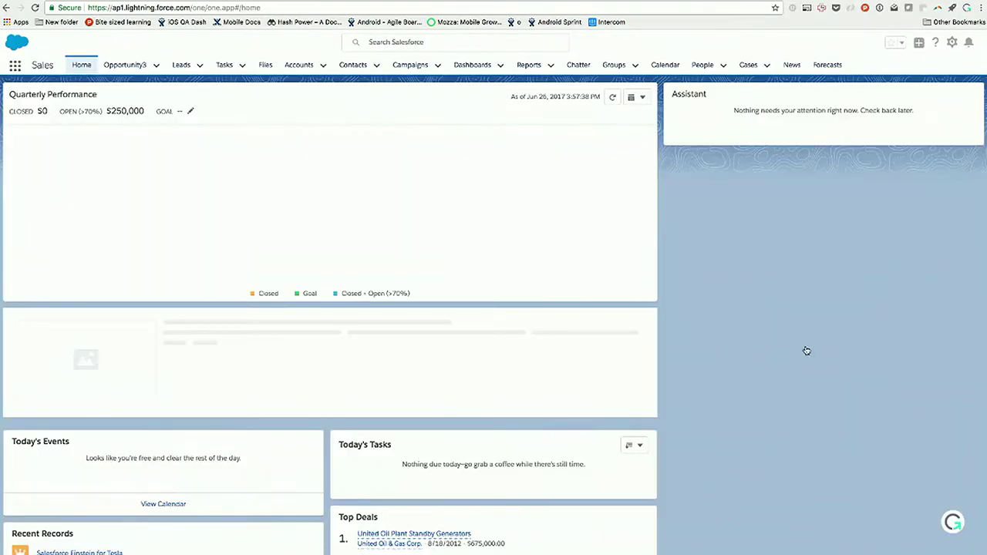
click(954, 522)
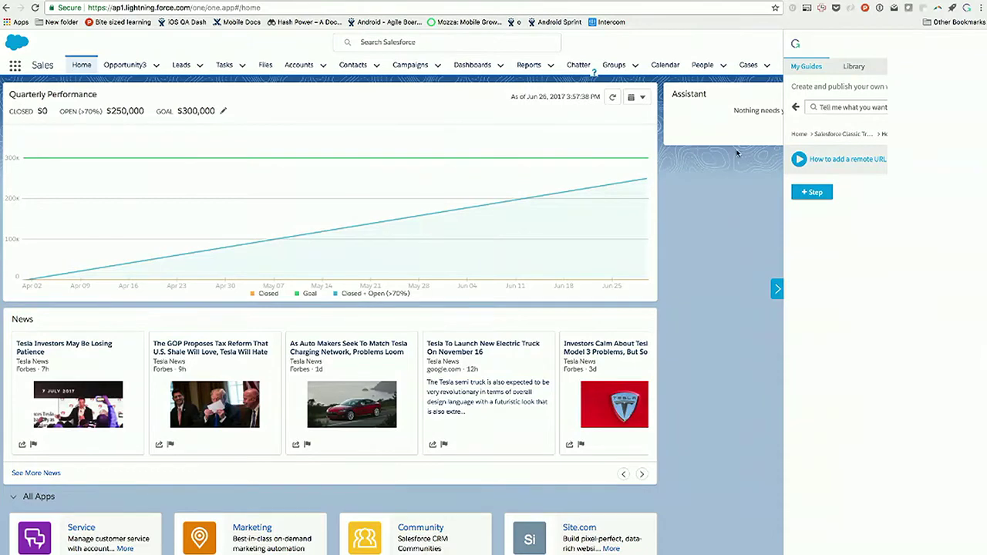
click(34, 8)
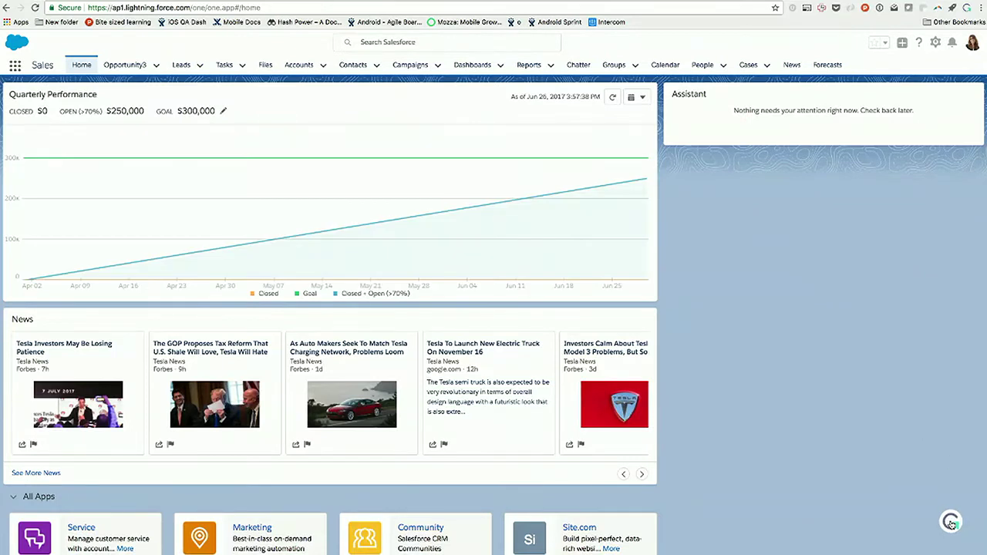
click(951, 522)
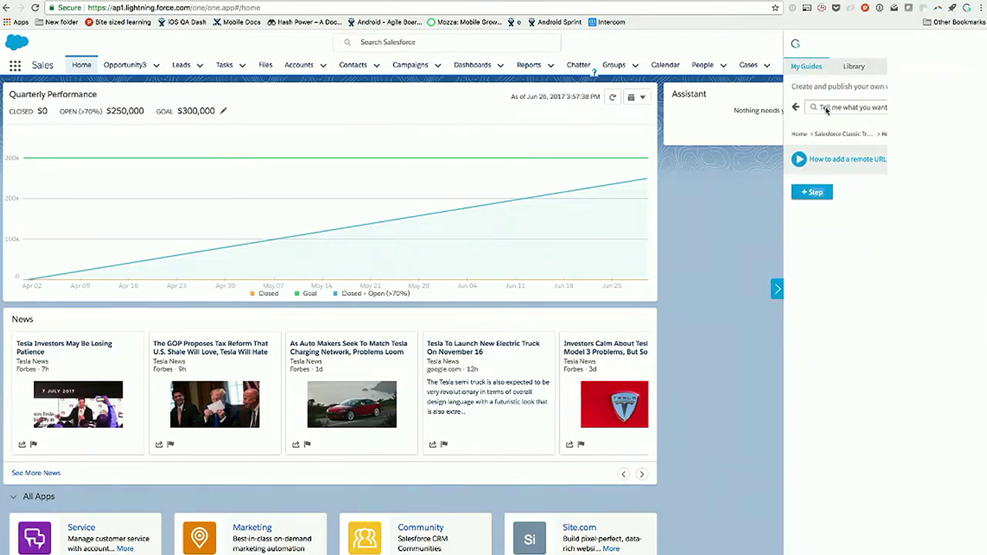
click(777, 288)
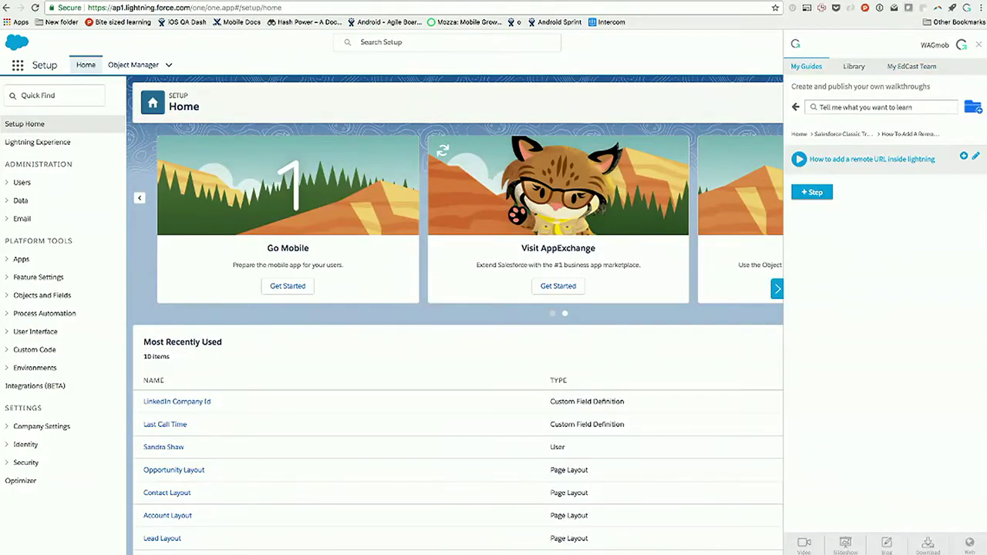
Step: Search GuideMe for 'remote' and play the remote site (external URL) lightning guide
text(remote)
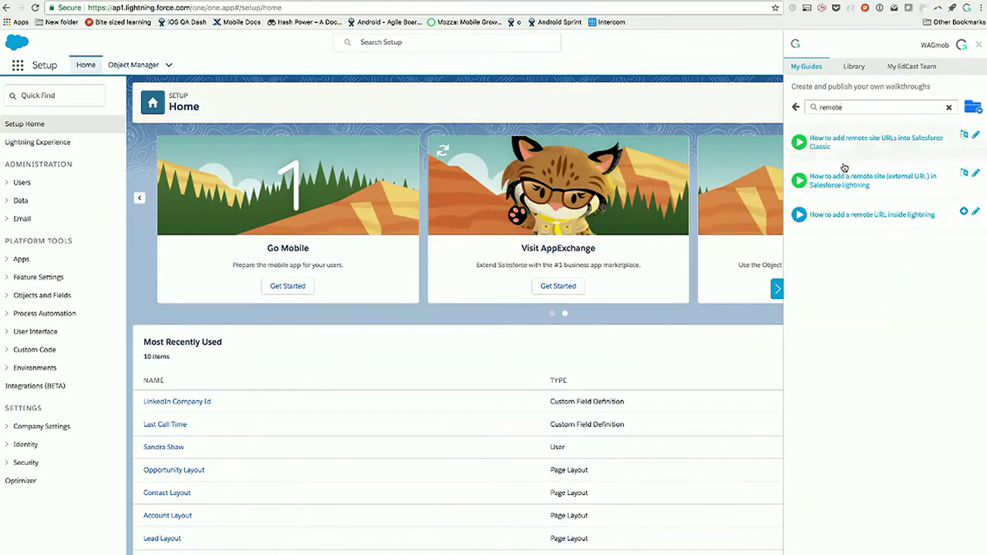
click(833, 185)
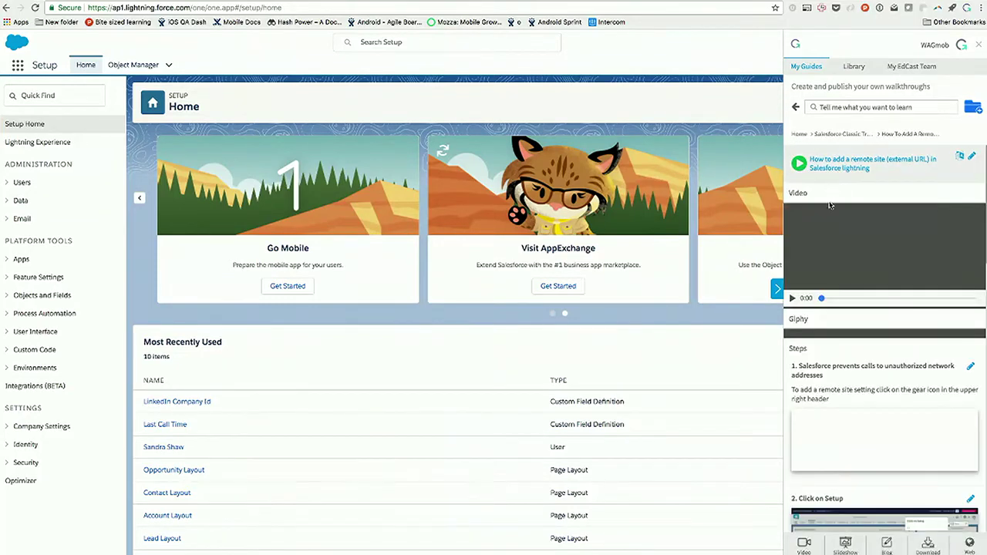
click(799, 164)
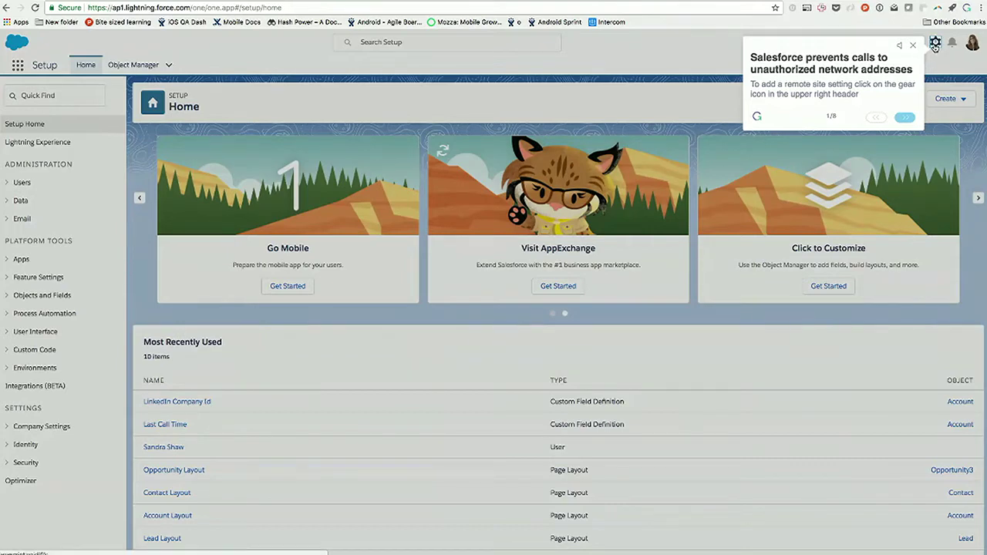
Step: Reach Remote Site Settings through gear > Setup and a Quick Find search for 'remote'
click(935, 44)
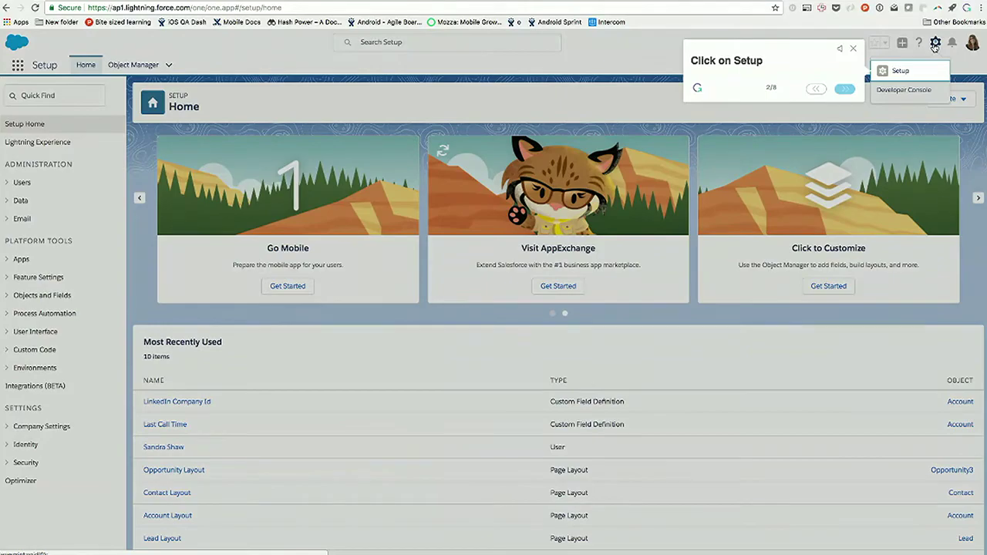
click(903, 73)
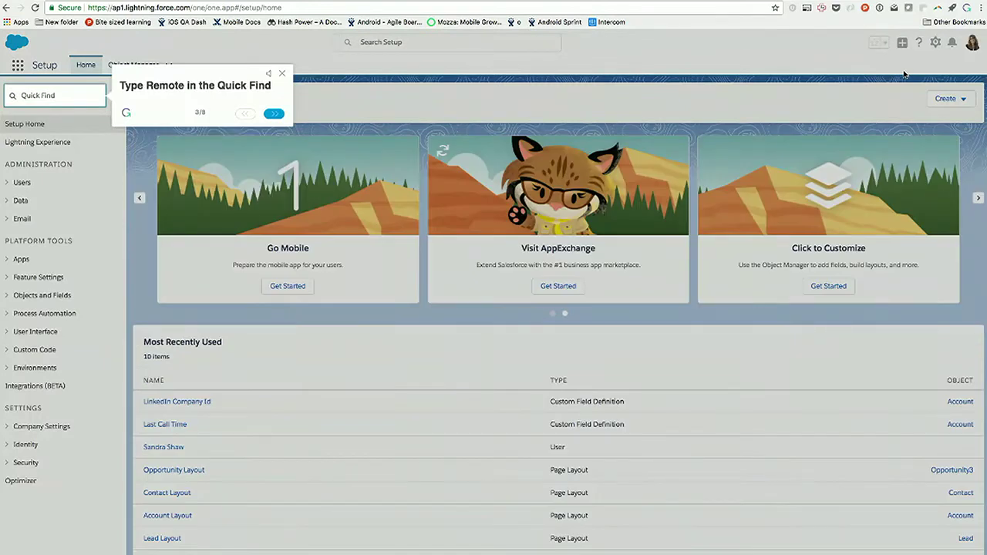
click(59, 95)
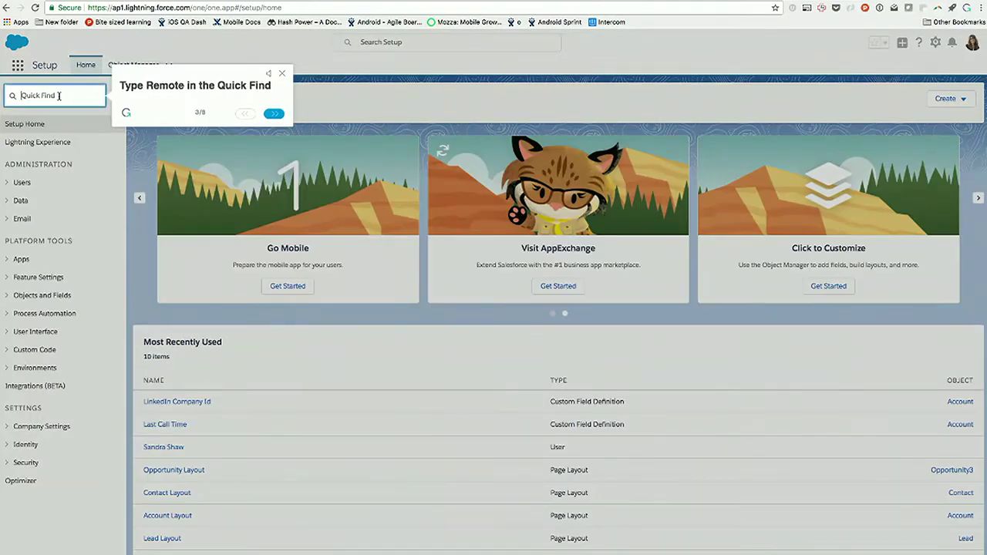
text(remote)
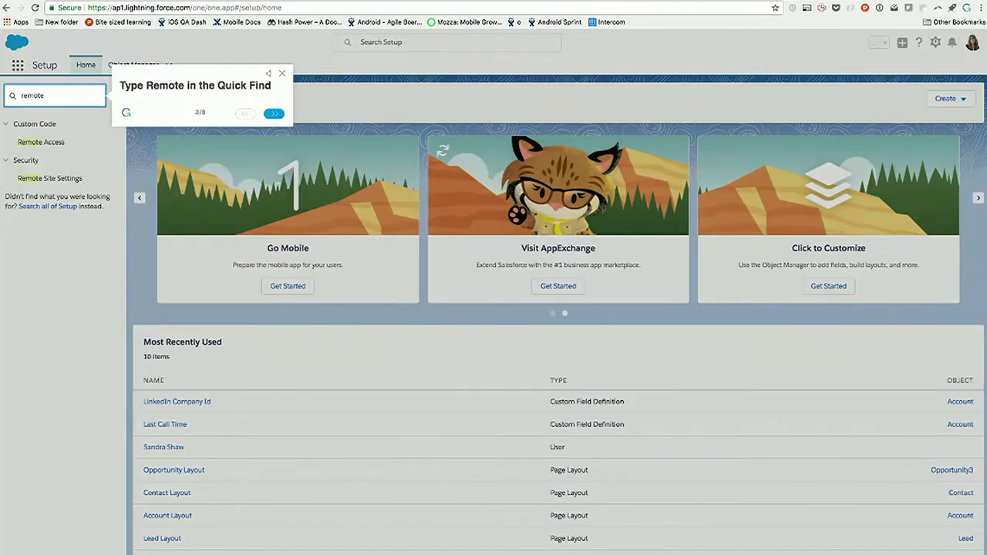
click(274, 113)
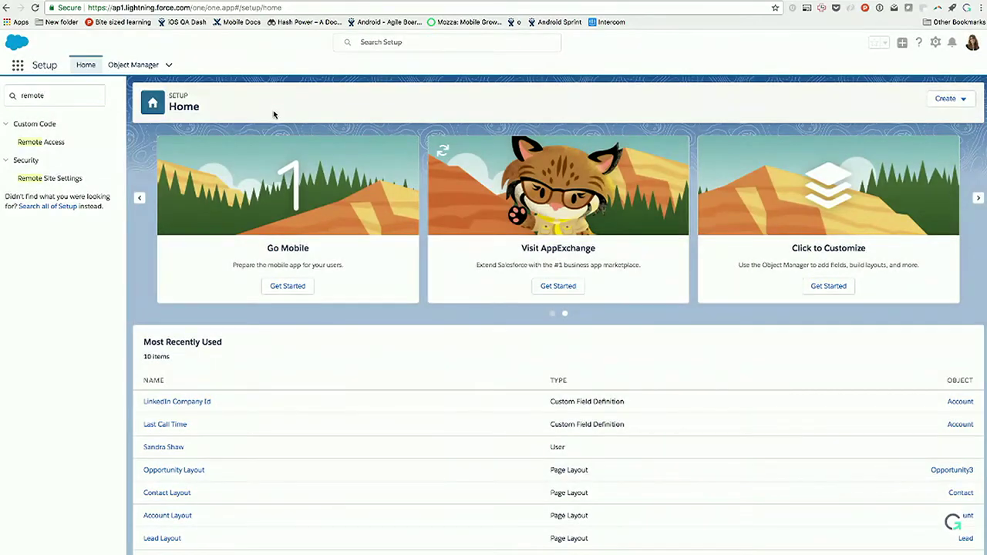
click(59, 179)
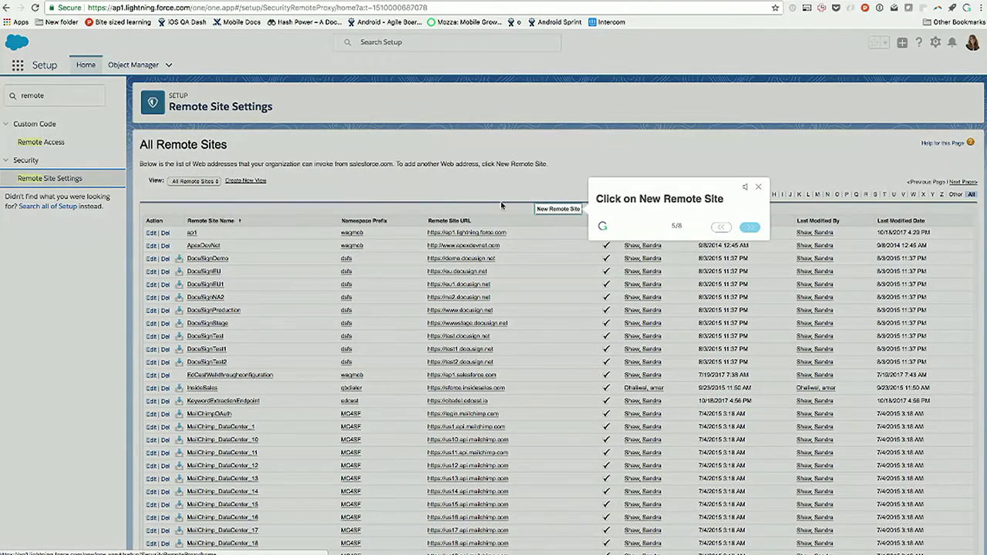
click(556, 210)
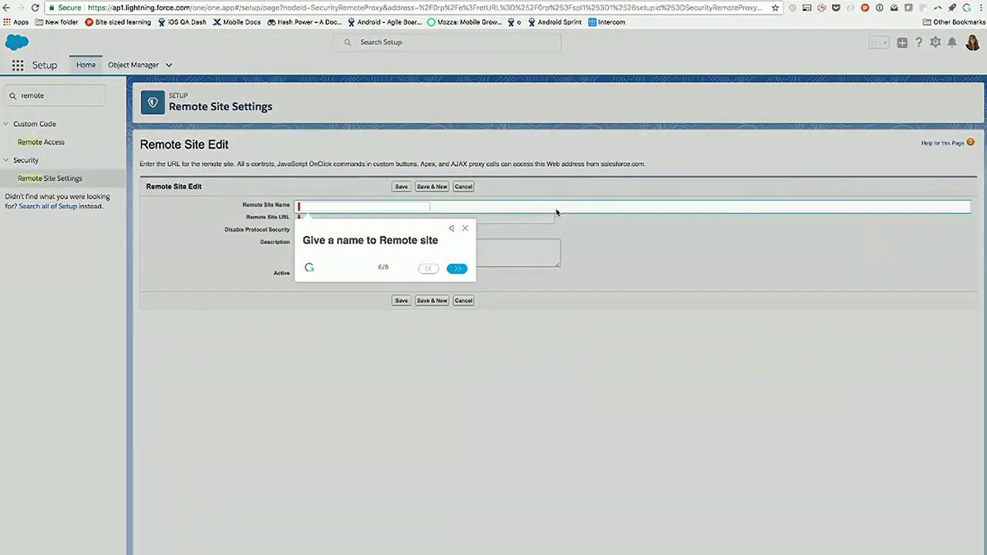
click(406, 204)
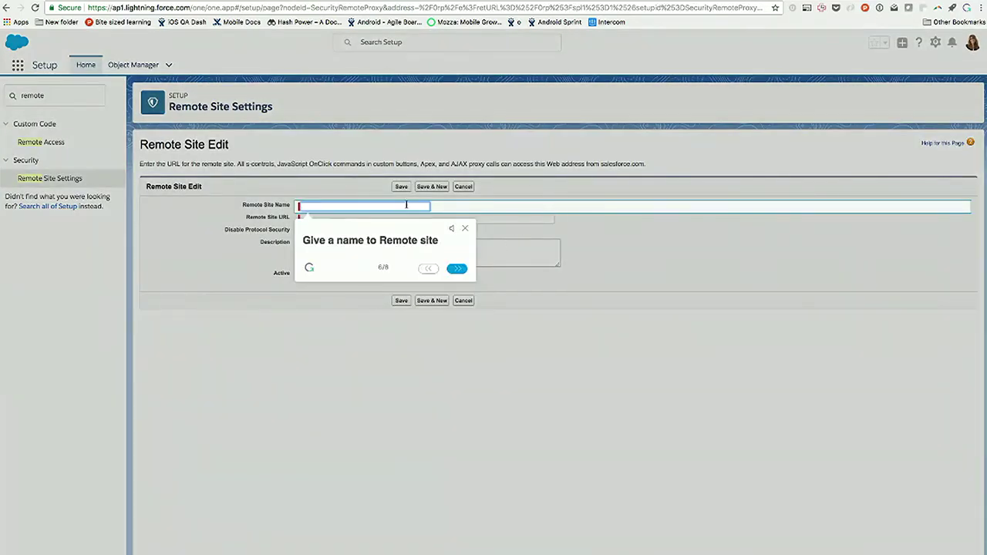
text(re)
text(test)
click(456, 267)
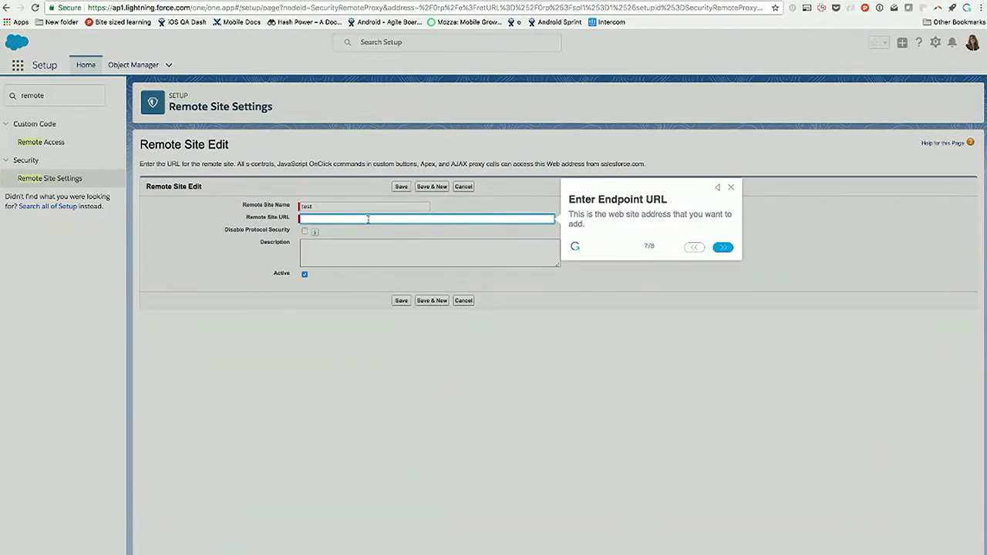
text(www.cnn.com)
click(722, 247)
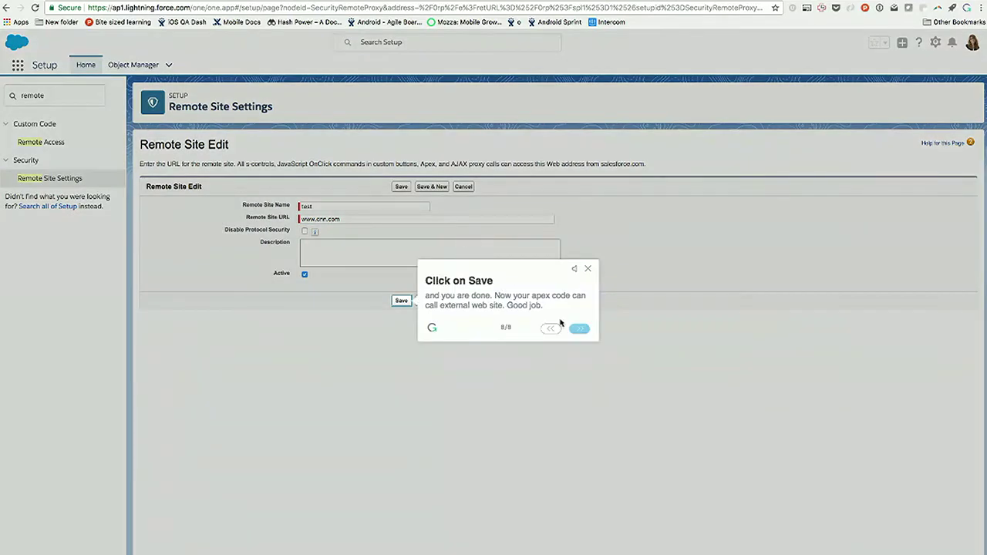
click(400, 301)
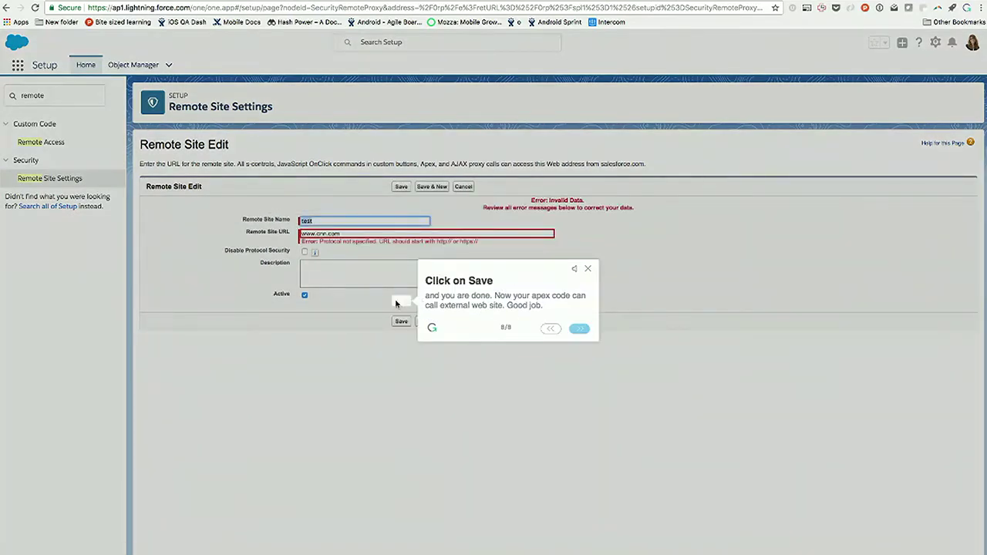
click(587, 268)
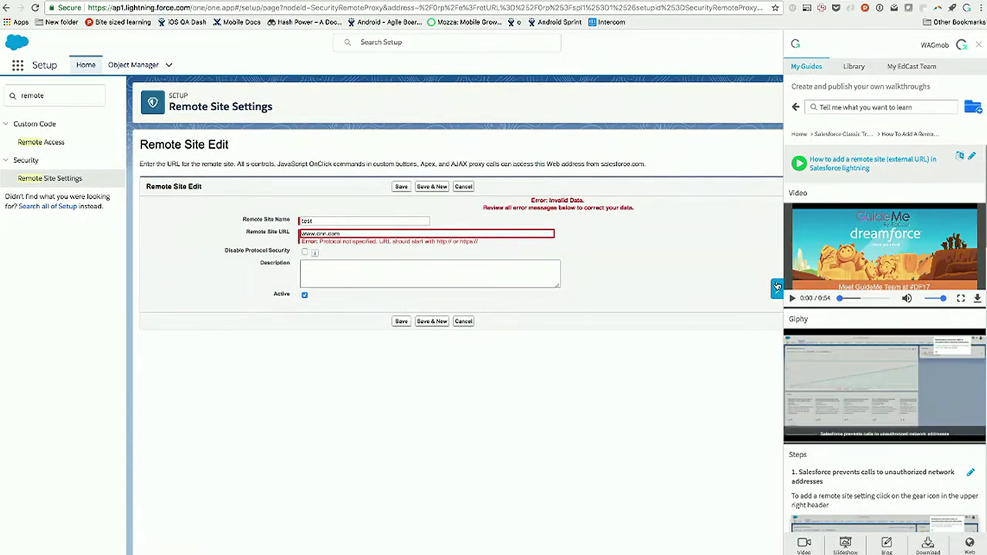
Step: Close the guides panel and switch to Salesforce Classic from the profile menu
click(777, 288)
click(972, 43)
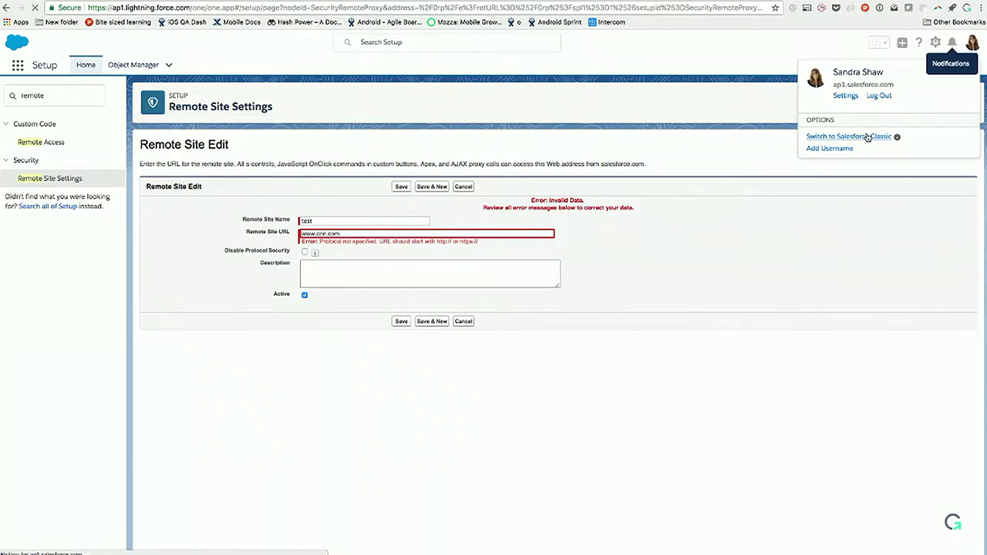
click(867, 137)
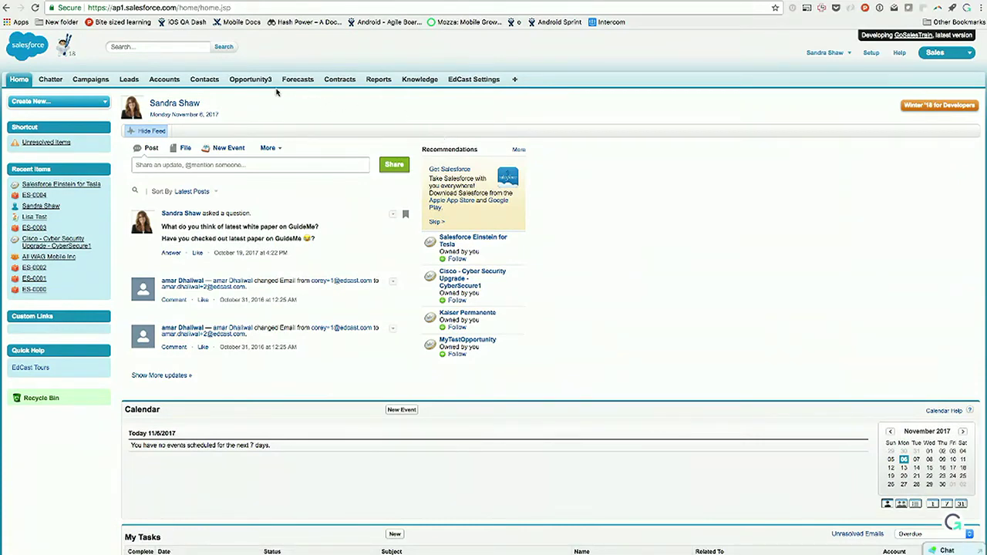
drag(275, 84, 229, 82)
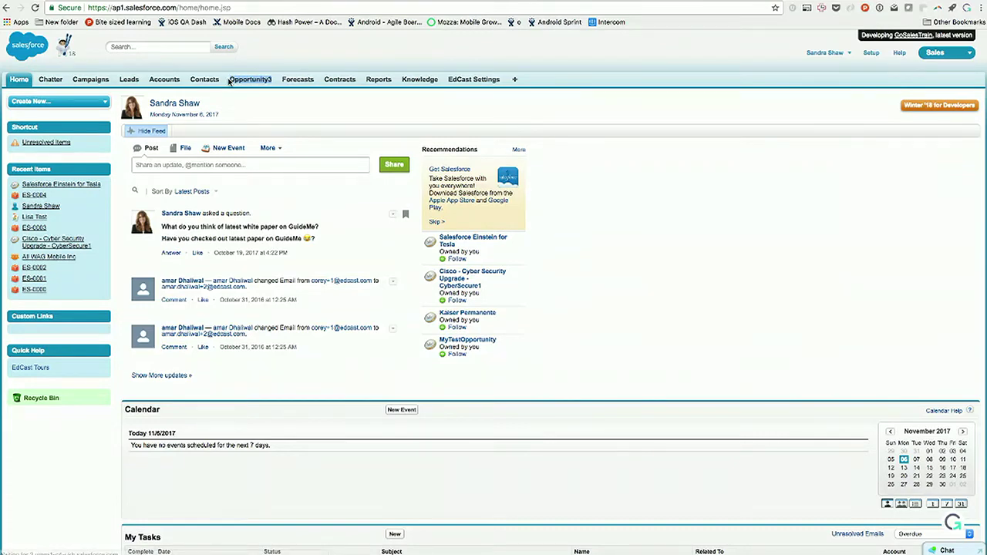
Step: Search GuideMe for 'label' and play the opportunities-tab label guide
click(954, 523)
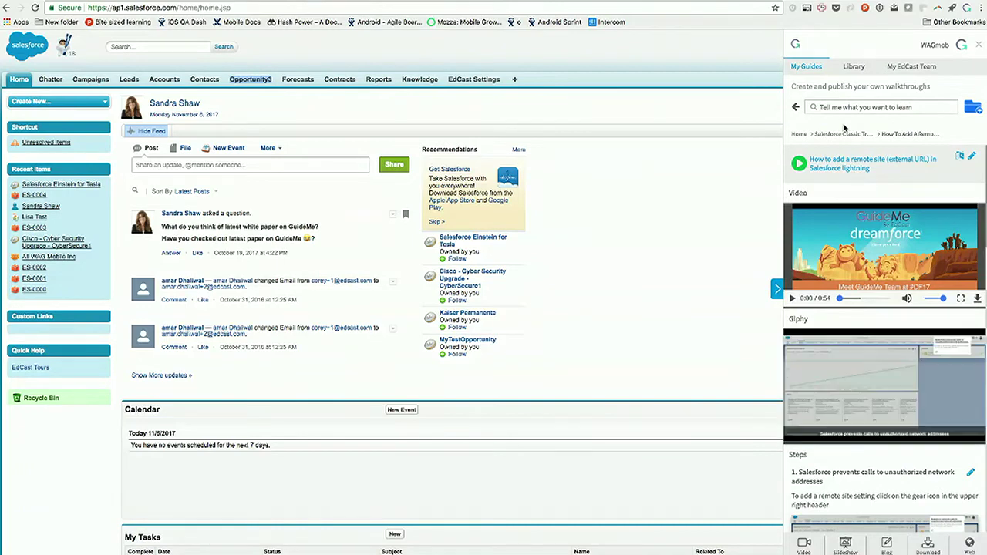
click(843, 107)
text(label)
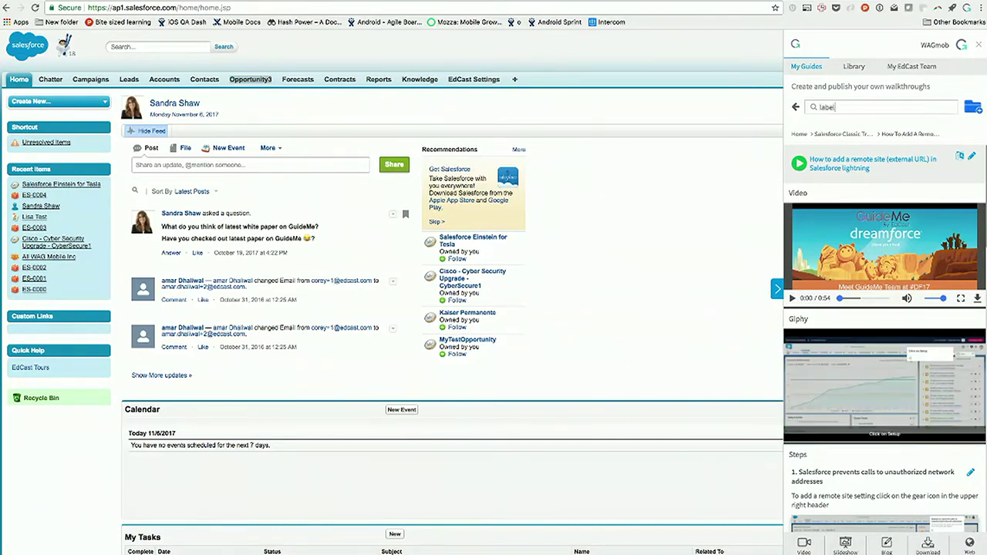
key(Return)
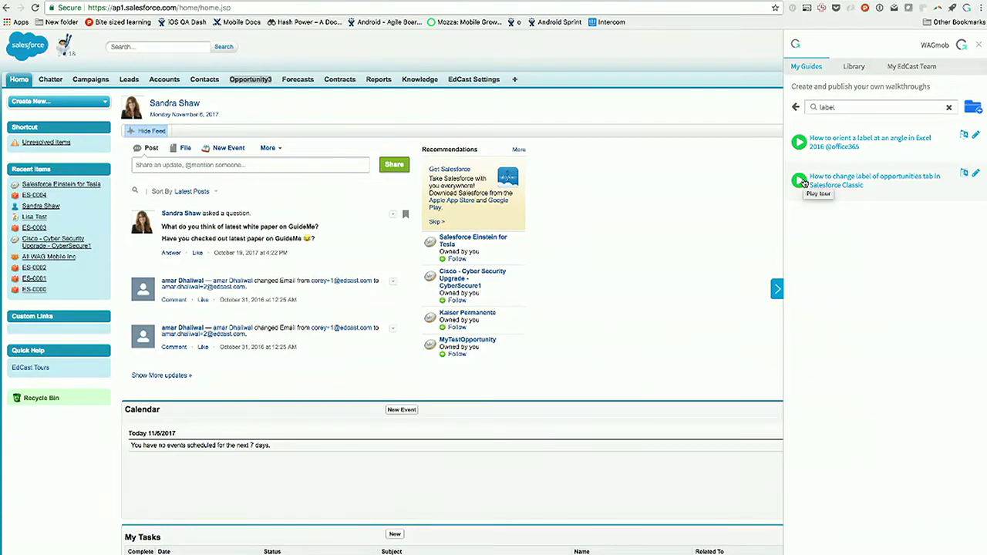
click(800, 181)
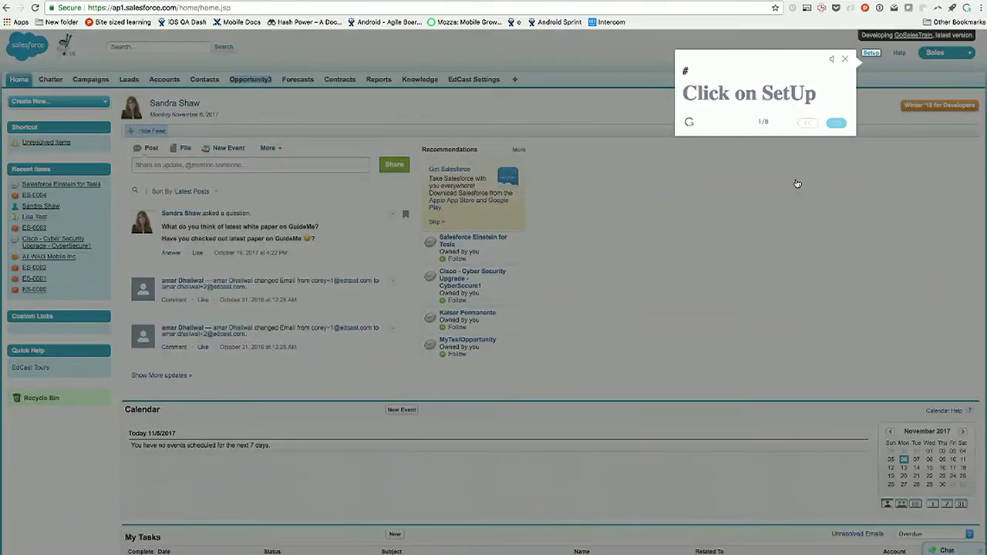
Step: Go to Setup > Customize > Tab Names and Labels > Rename Tabs and edit Opportunities
click(872, 54)
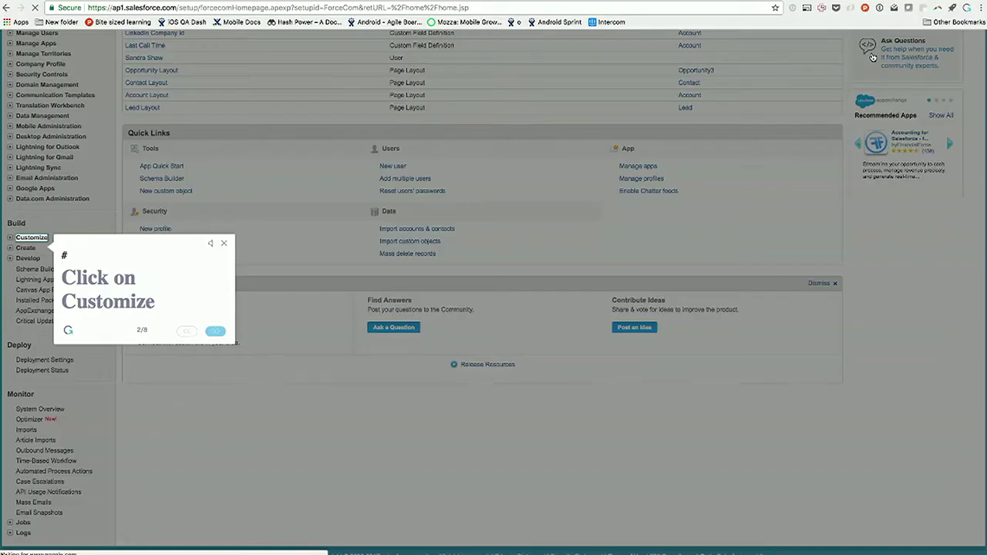
click(44, 239)
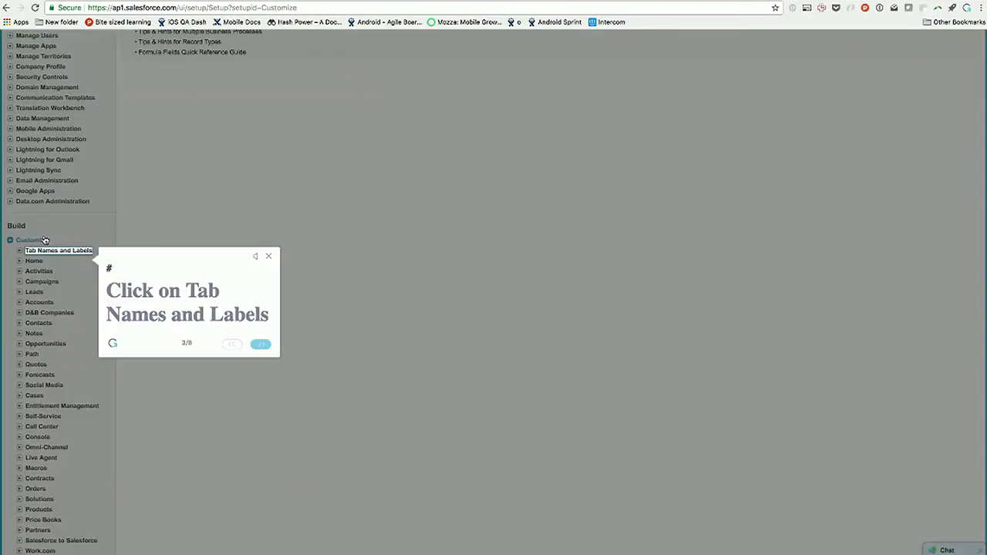
click(68, 251)
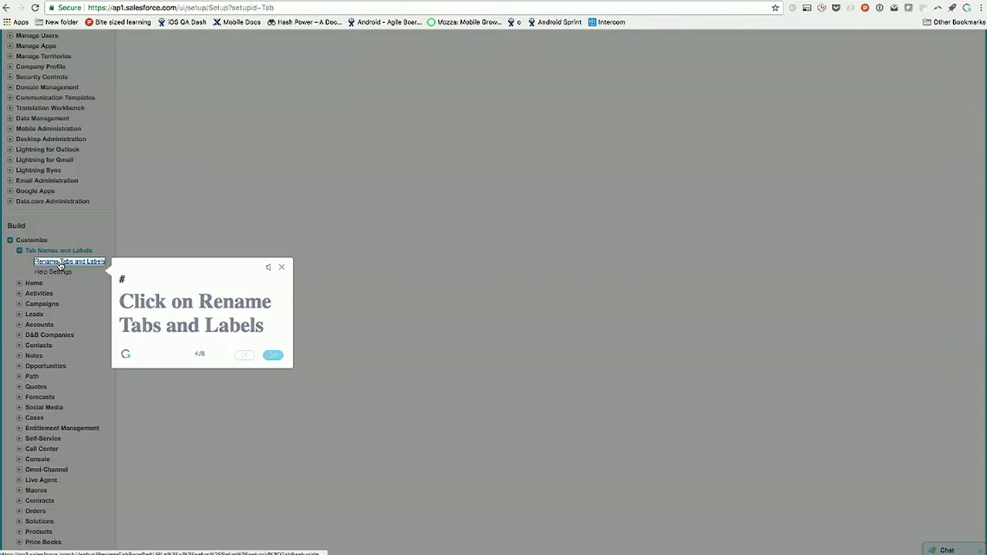
click(59, 263)
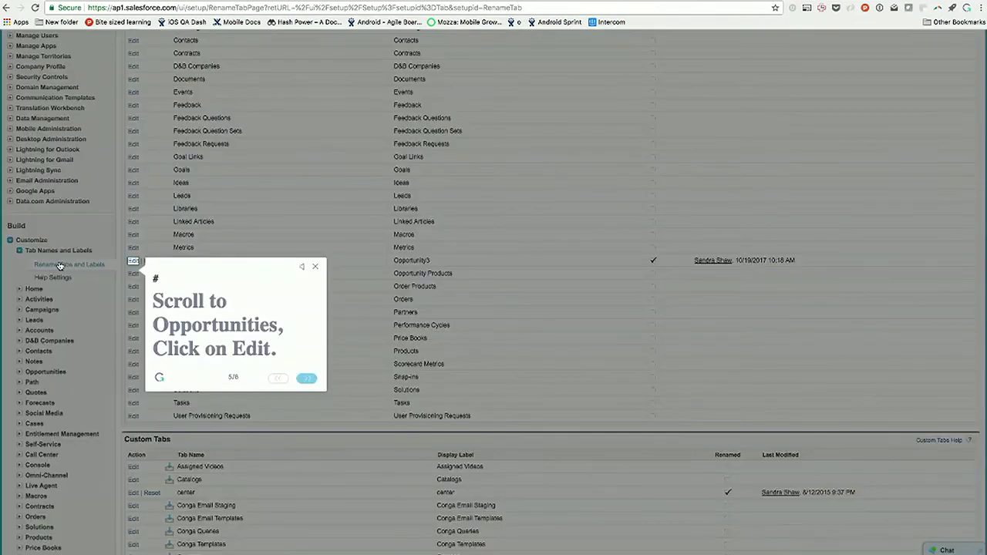
click(133, 263)
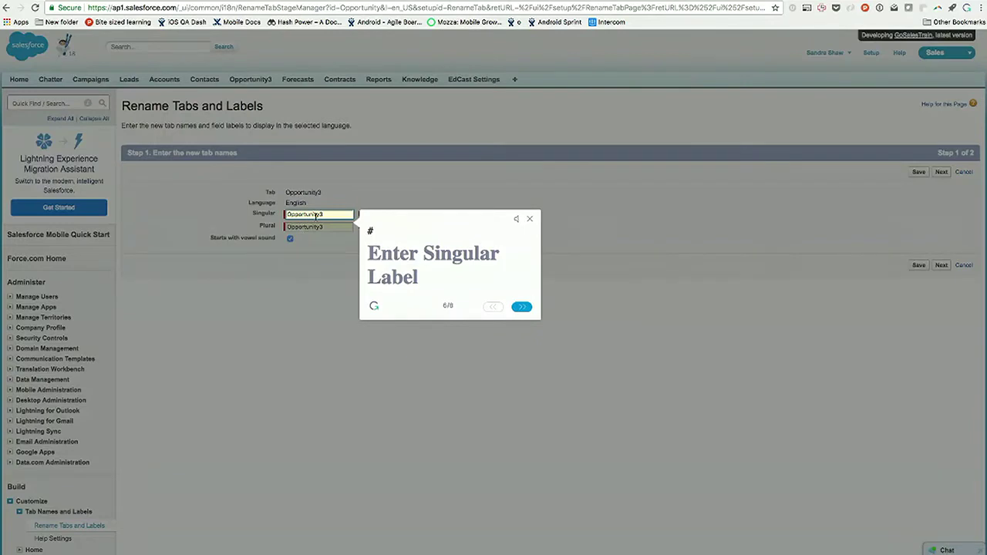
Step: Set the Opportunities singular and plural labels to SFDC and save
double_click(316, 216)
text(SFDC)
click(522, 307)
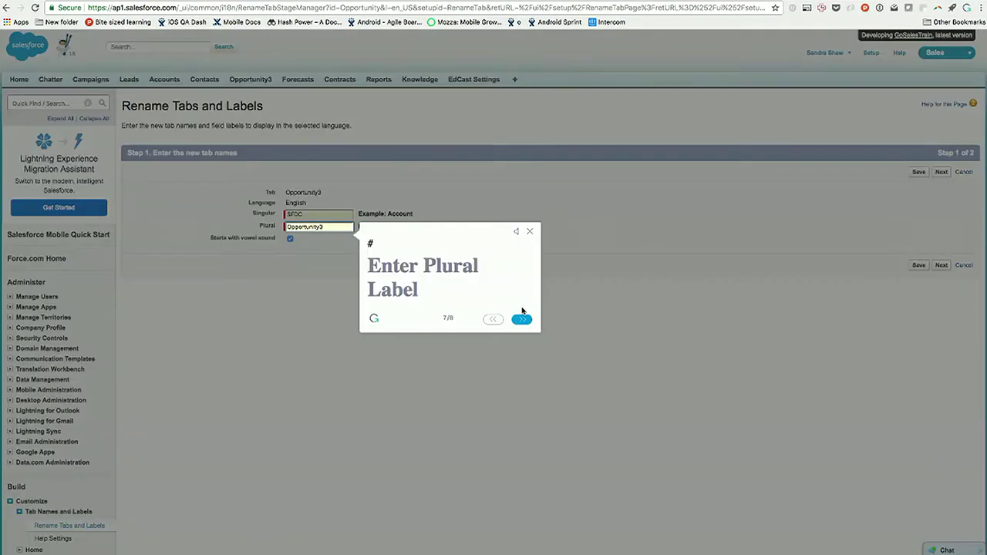
drag(340, 225, 283, 227)
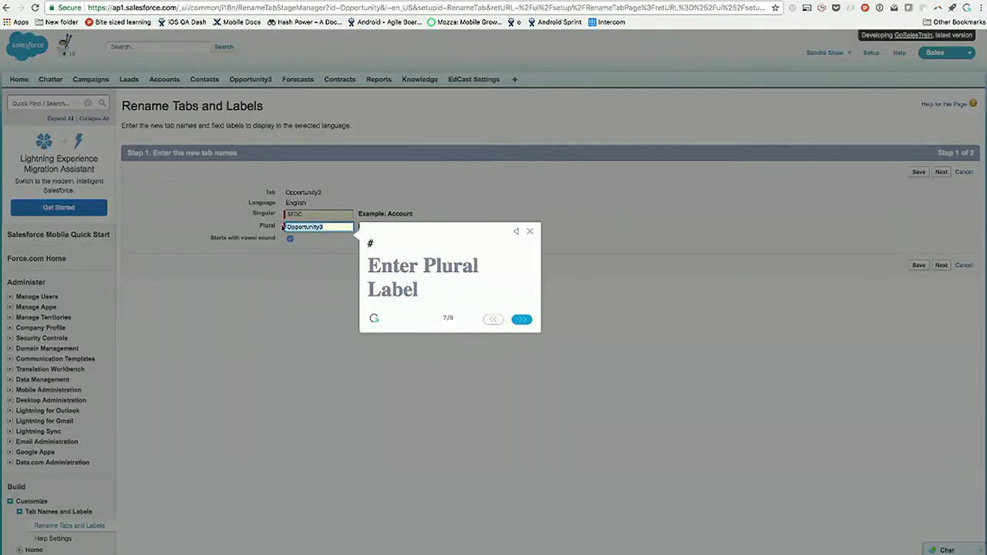
text(SFDC)
click(518, 319)
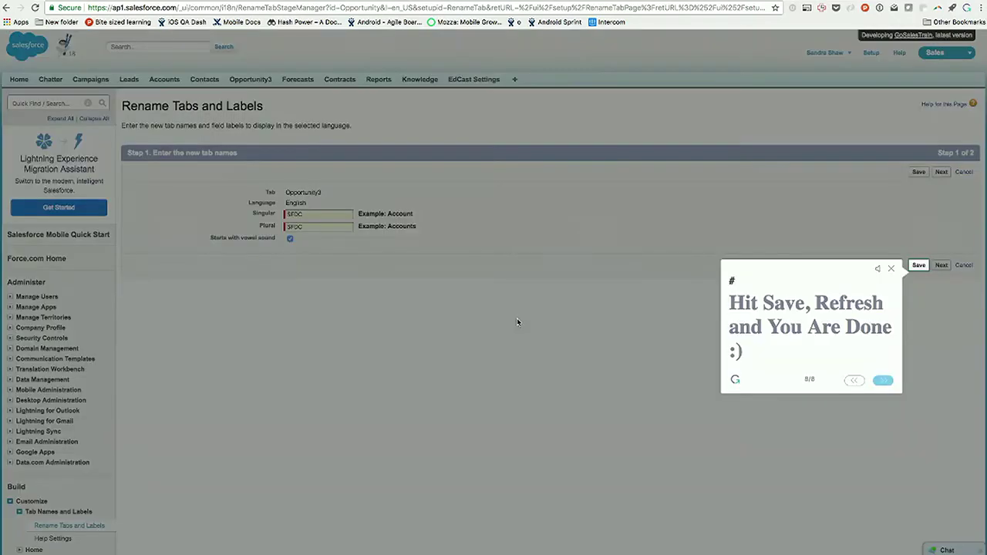
click(918, 266)
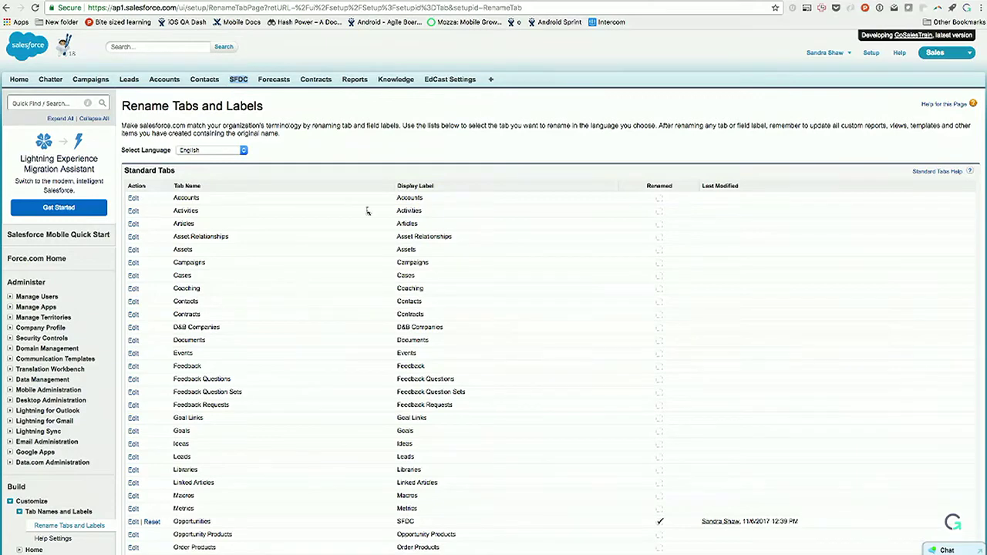
Step: Add guide 'How to create a report' under Salesforce Classic Training and choose Video Step
click(953, 523)
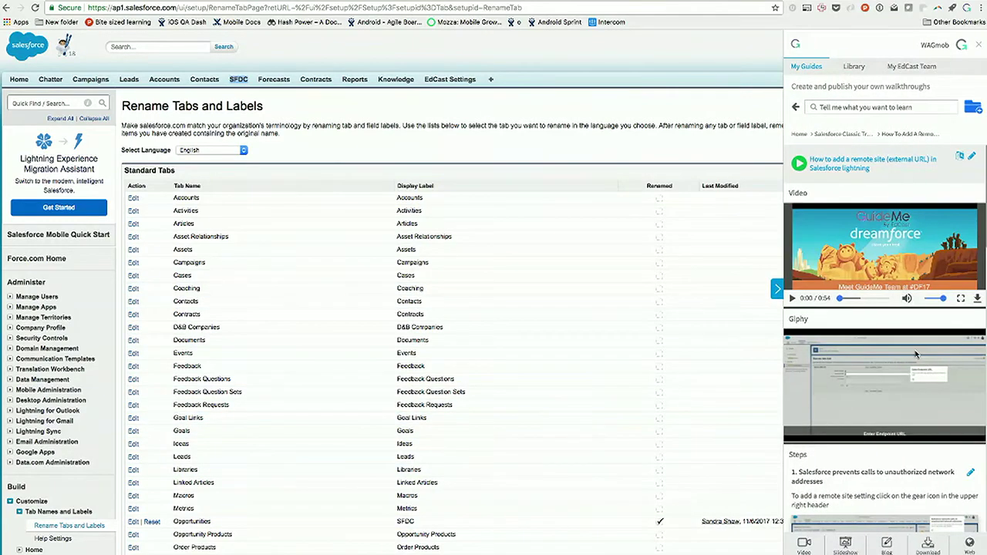
click(848, 134)
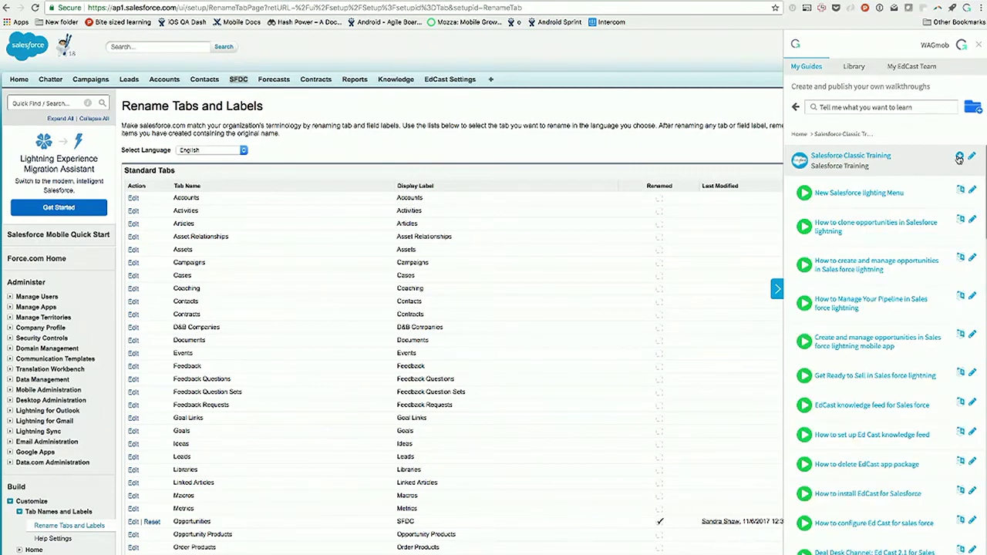
click(959, 155)
click(931, 179)
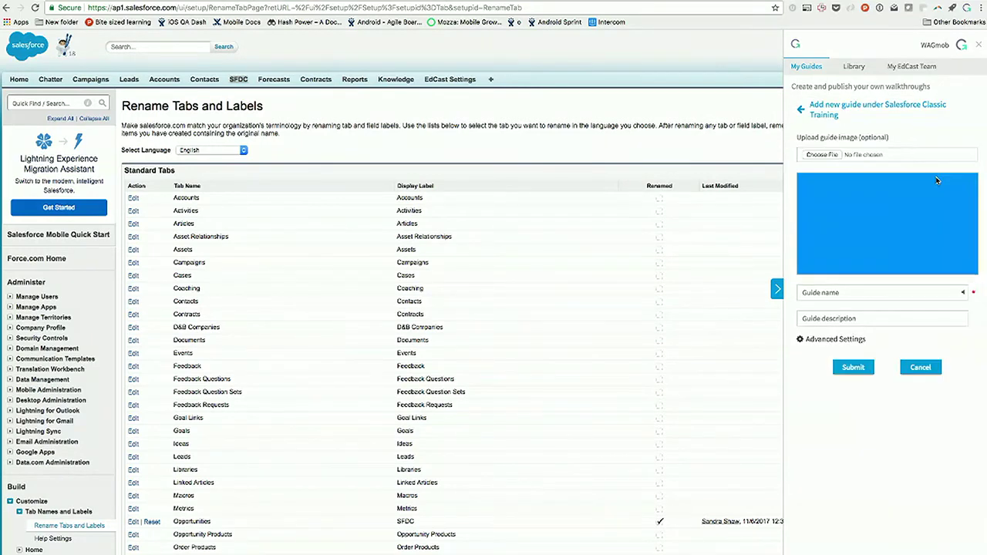
click(824, 293)
text(How to creas)
click(852, 367)
click(963, 156)
click(930, 204)
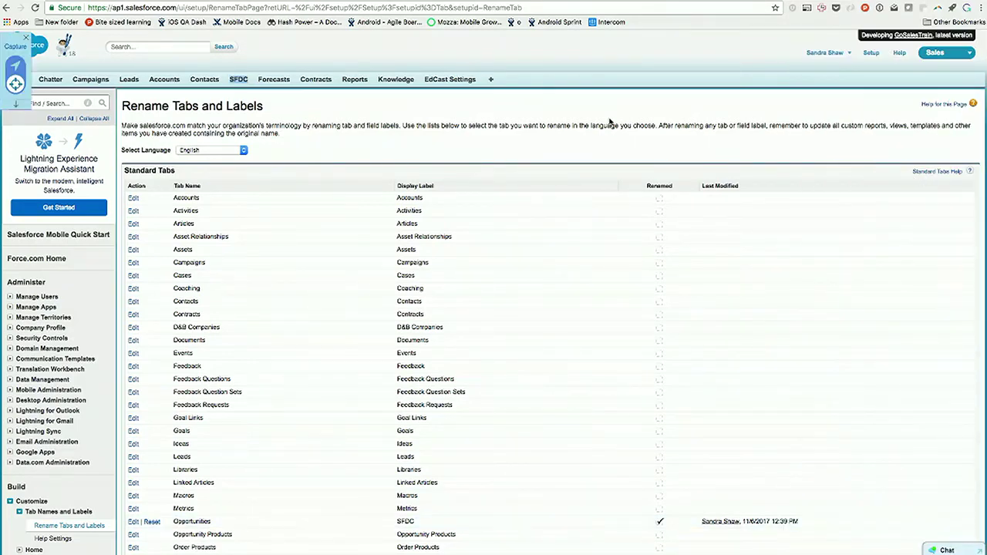
Step: Capture the Reports tab as a step completing on element click, and save
click(359, 82)
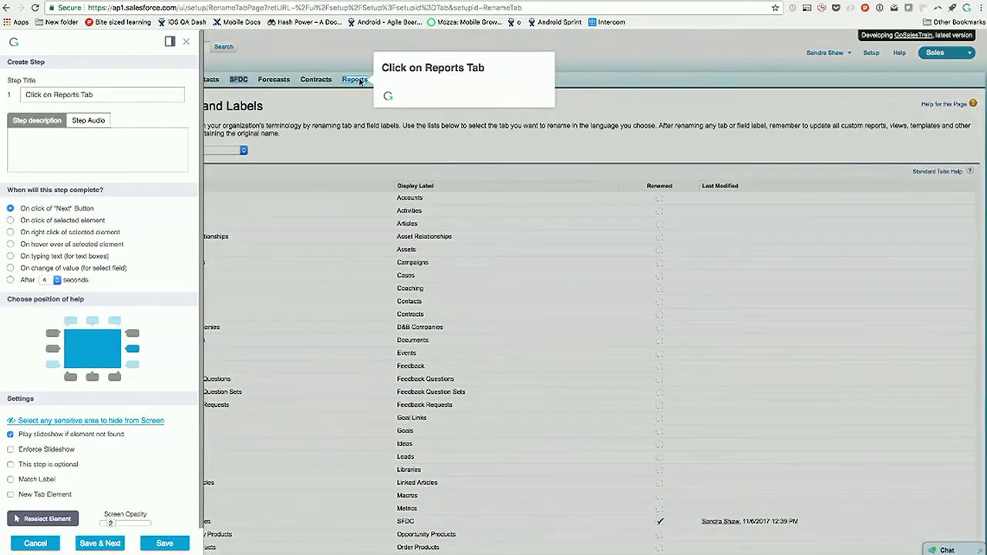
click(11, 221)
click(99, 544)
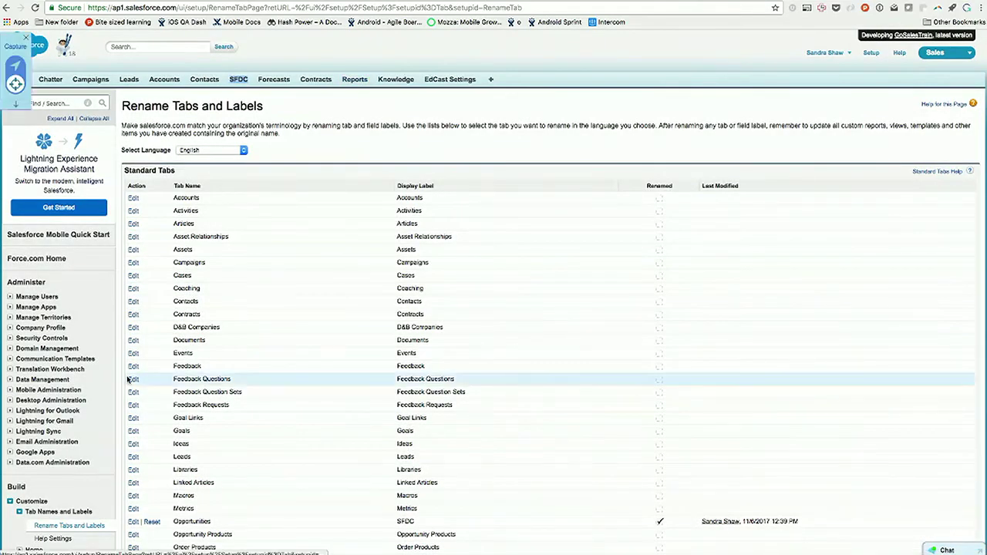
Step: Navigate to Reports and capture New Report... as the next step, then save it
click(15, 70)
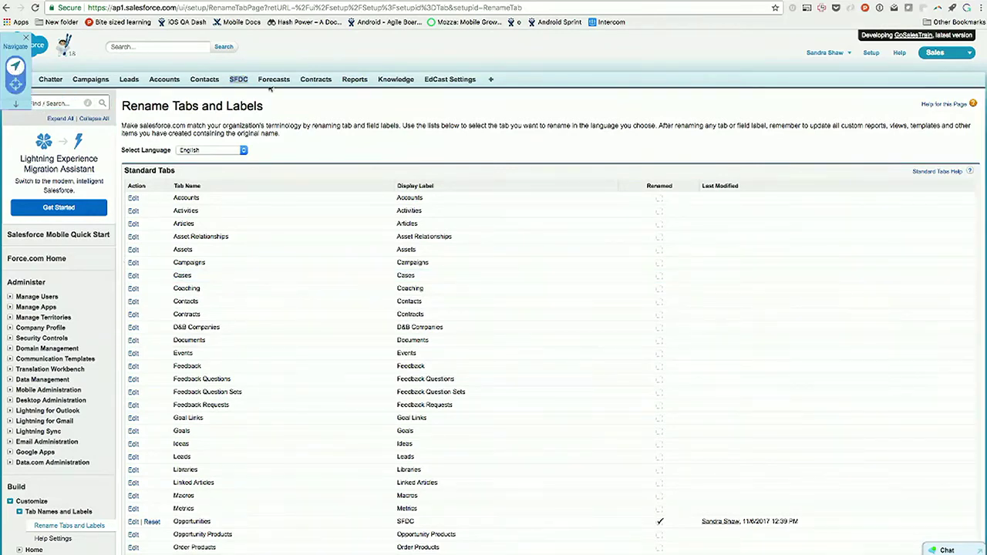
click(355, 80)
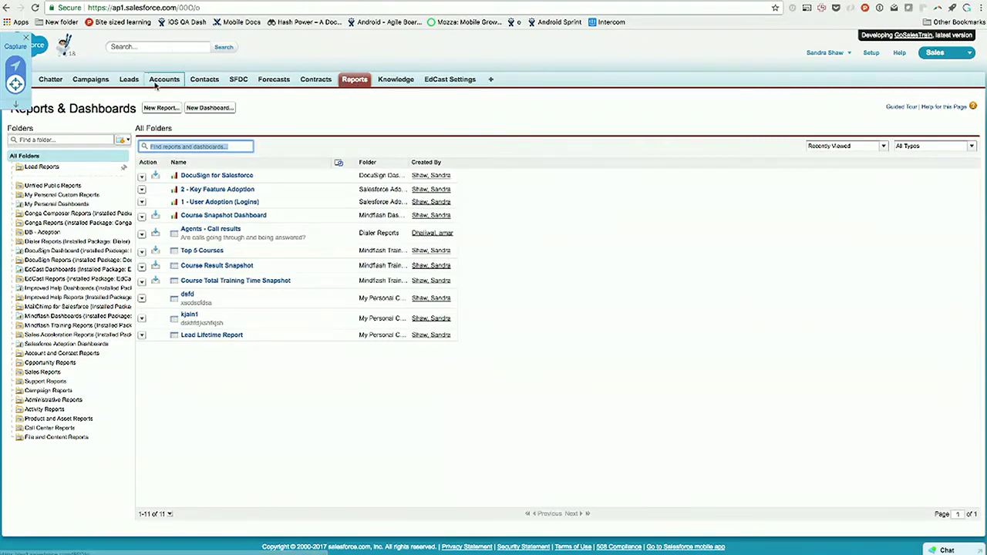
click(161, 108)
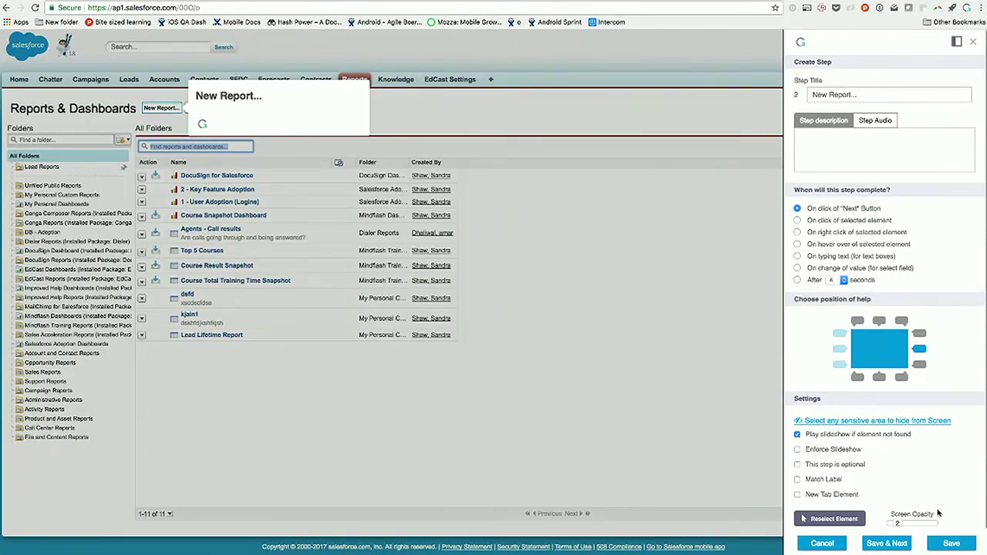
click(947, 542)
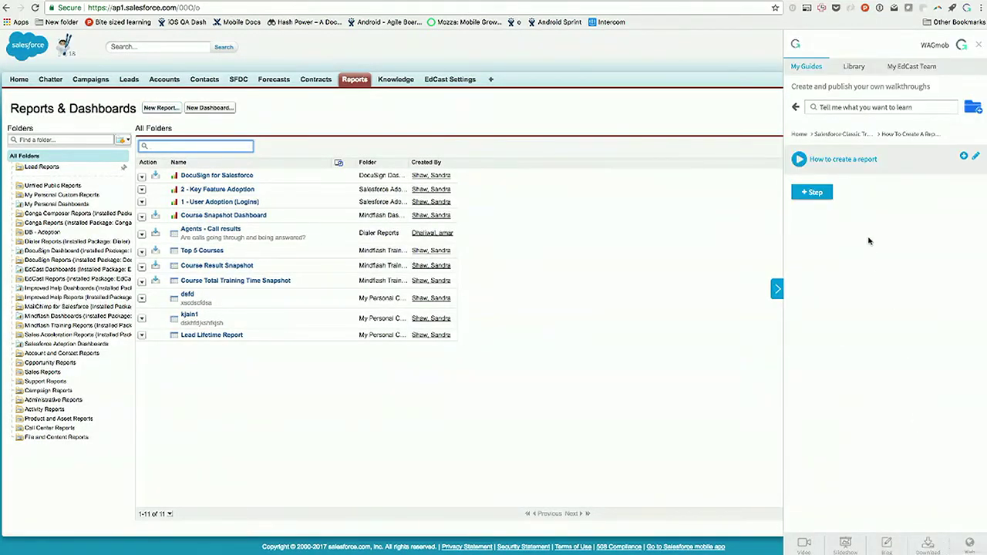
Step: Play the 'How to create a report' guide, dismiss both no-steps errors, and return to the channel list
click(798, 163)
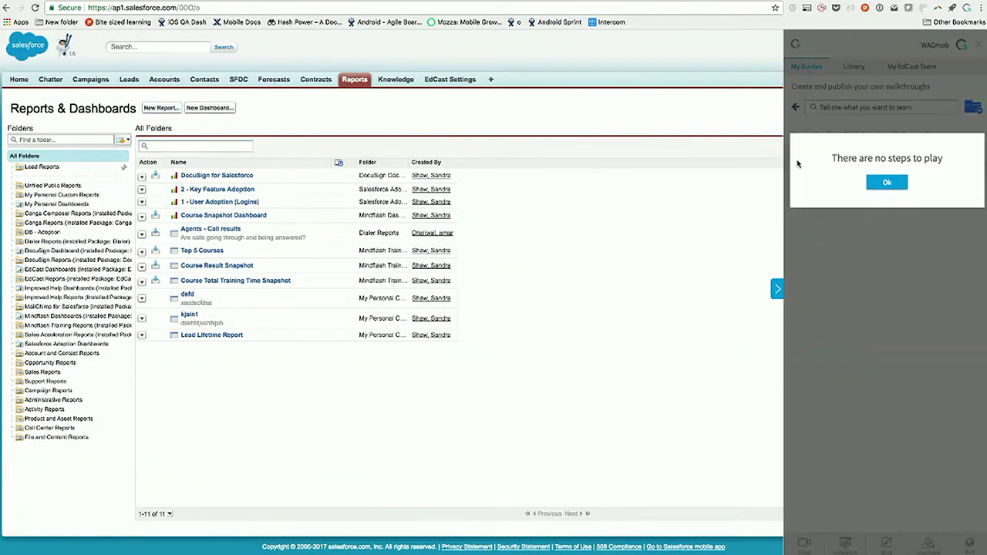
click(894, 184)
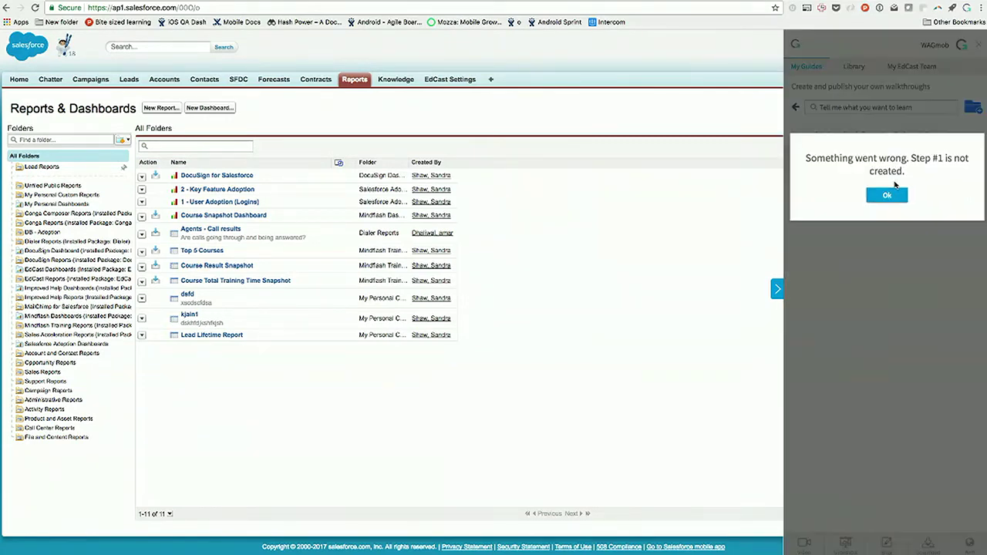
click(889, 194)
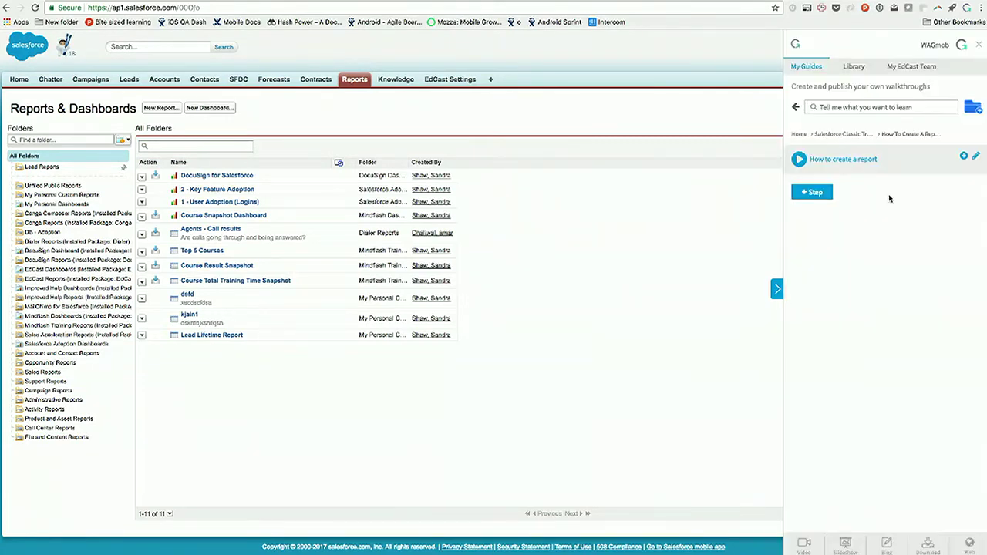
click(848, 134)
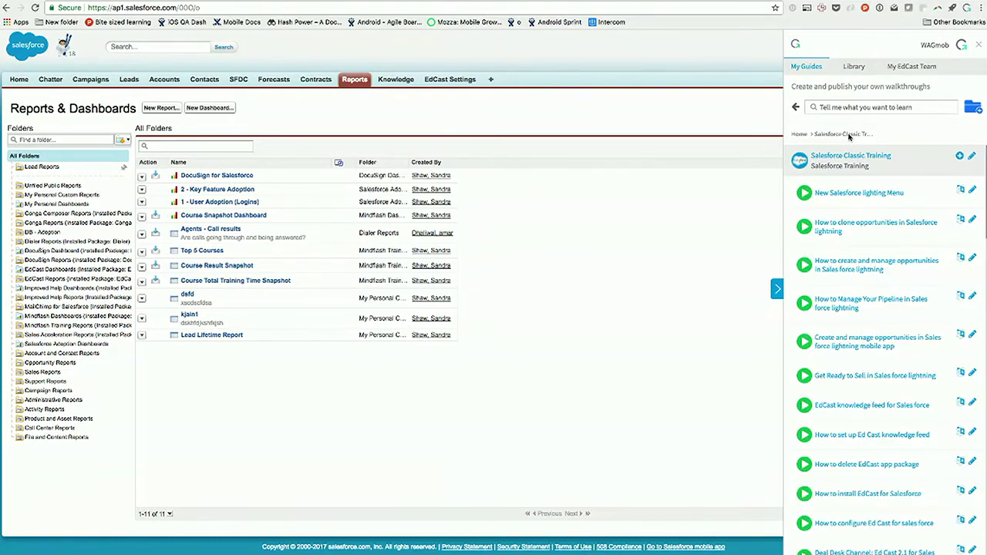
click(802, 135)
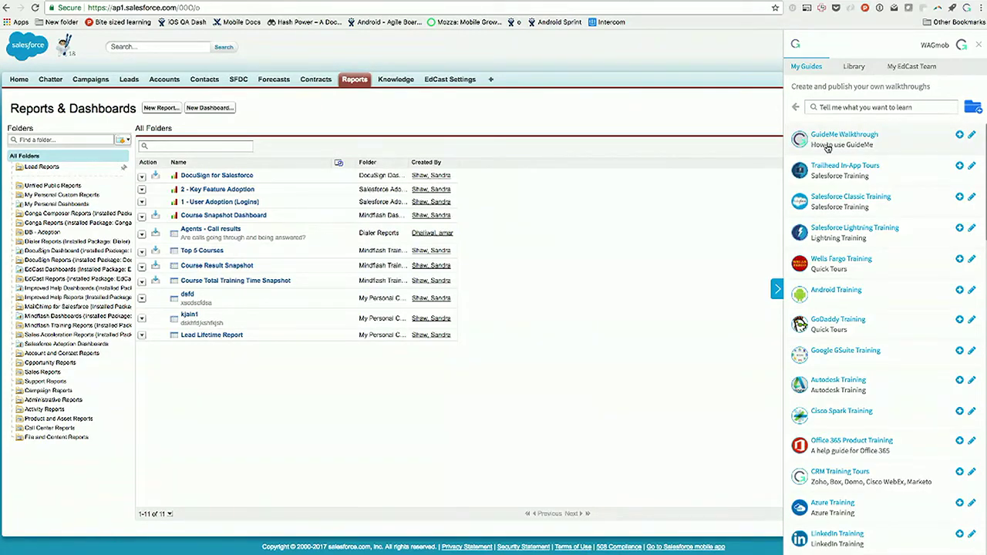
Step: Browse Trailhead In-App Tours through Modules to User Management, then go back to the top-level guide list
click(839, 168)
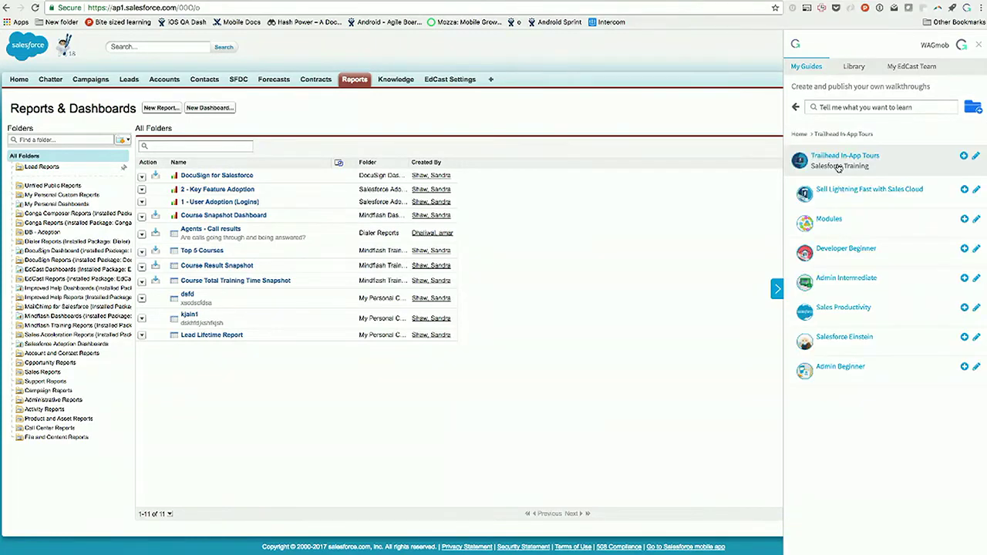
click(845, 207)
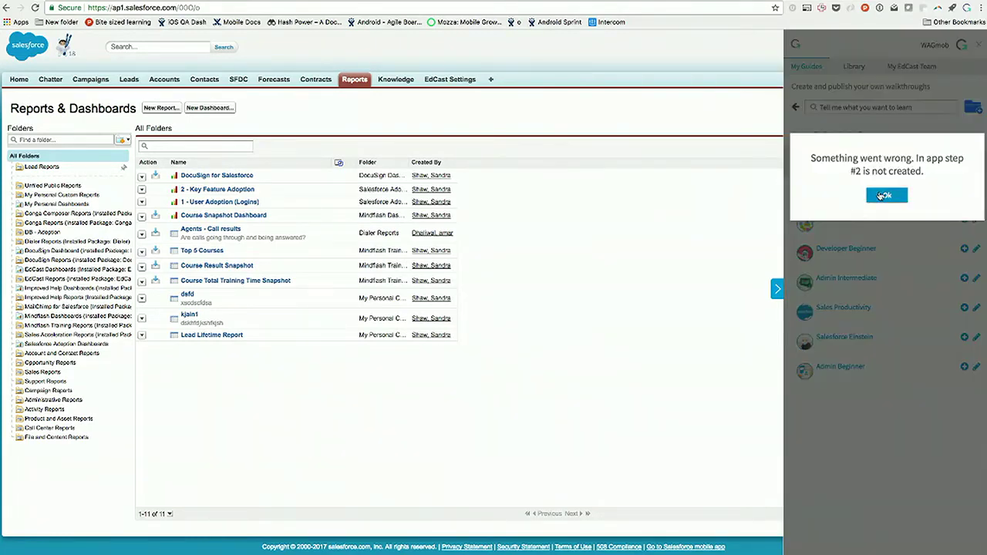
click(878, 195)
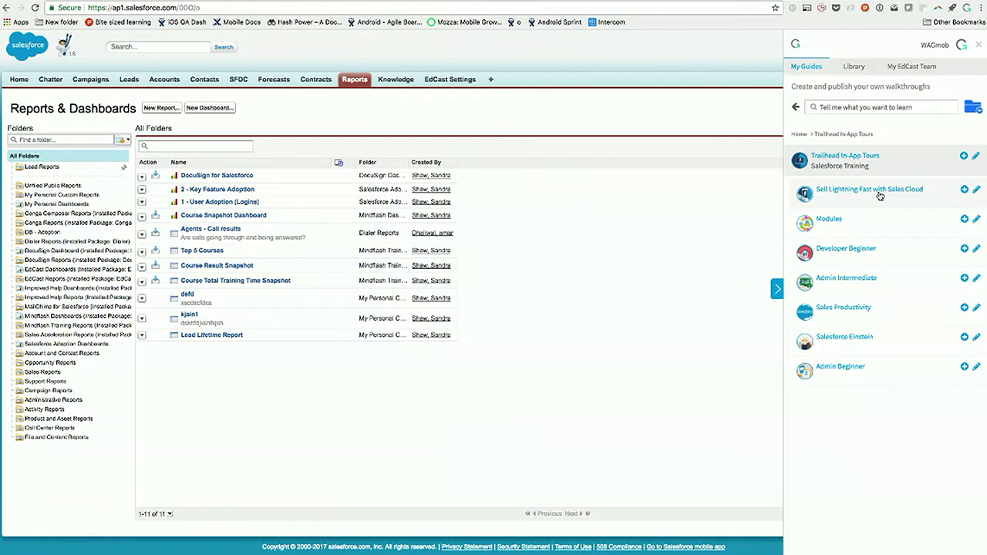
click(839, 219)
click(853, 246)
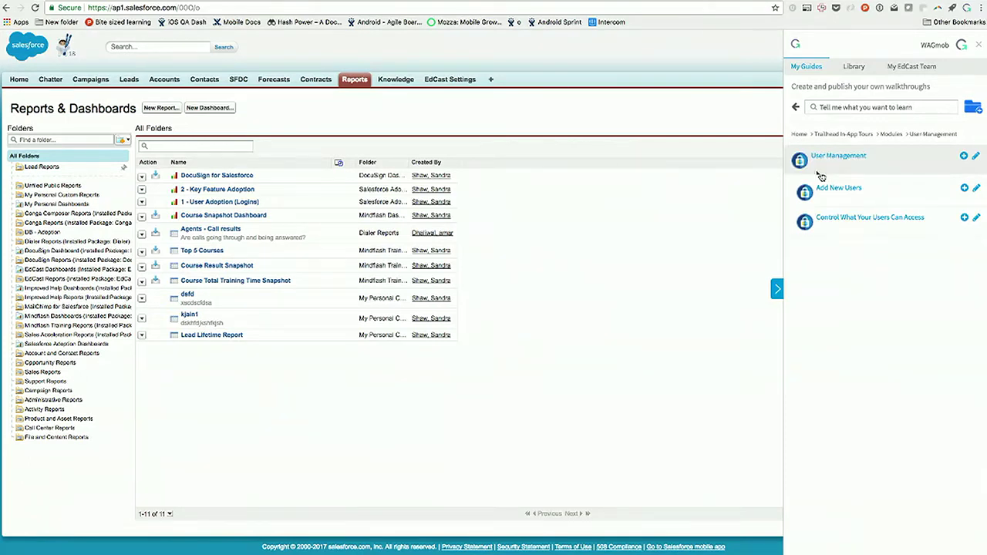
click(800, 134)
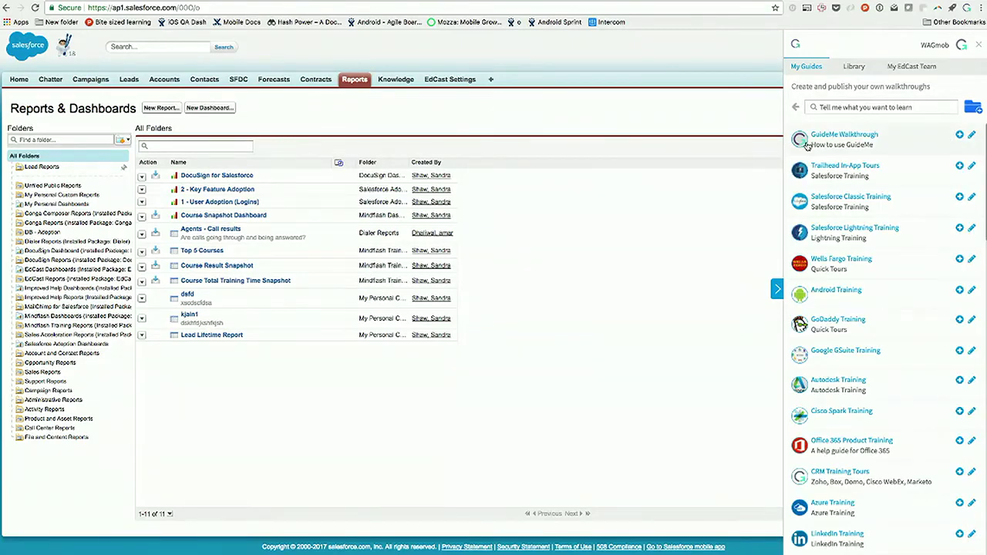